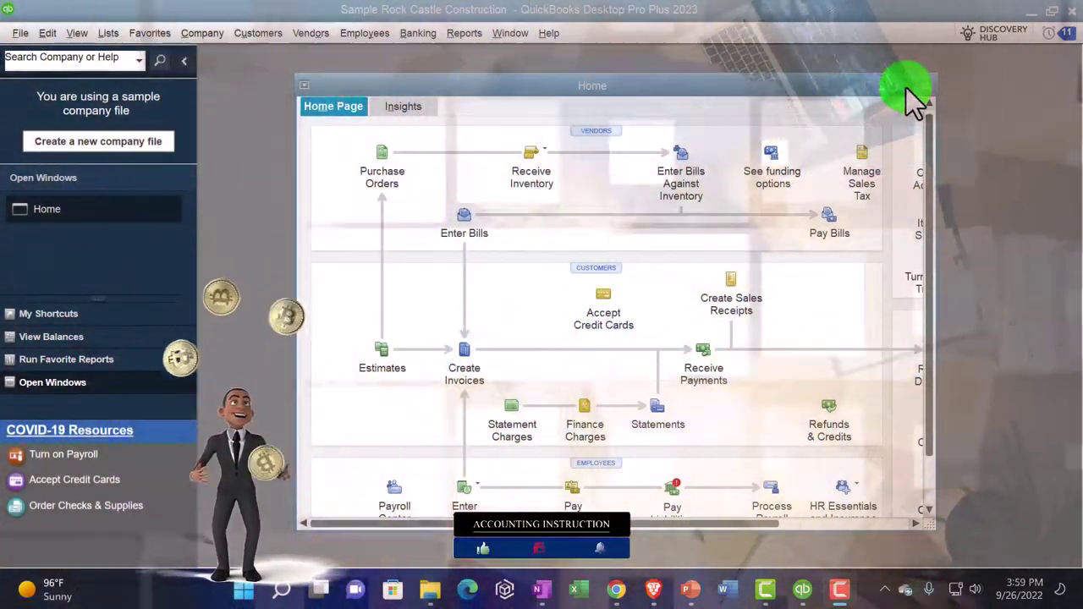
Maximize the Home window and check the display options for the icon bar and Open Windows list.
left_click(903, 85)
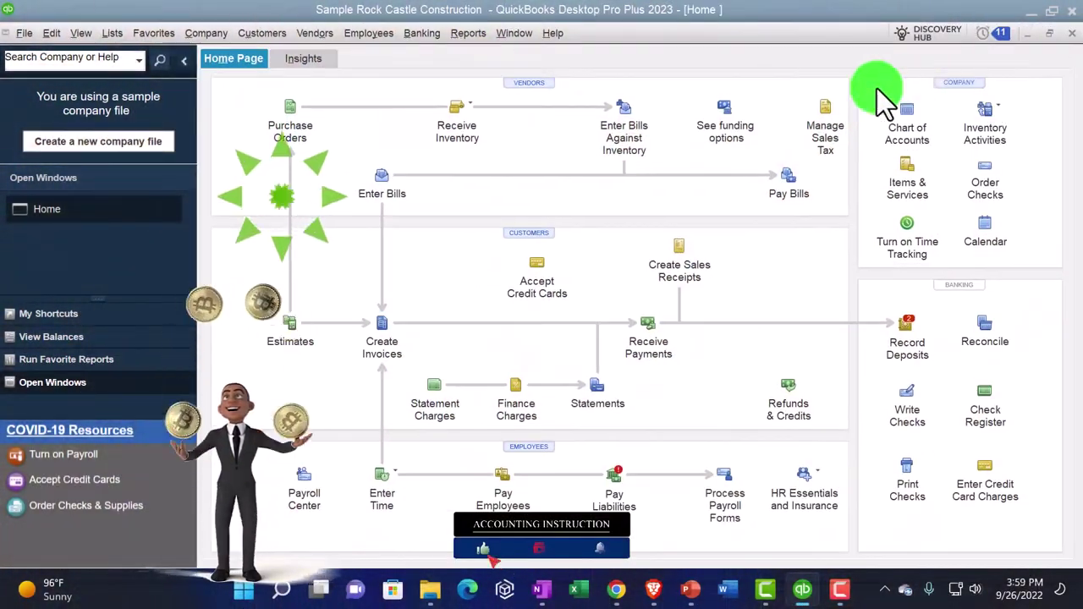
left_click(72, 36)
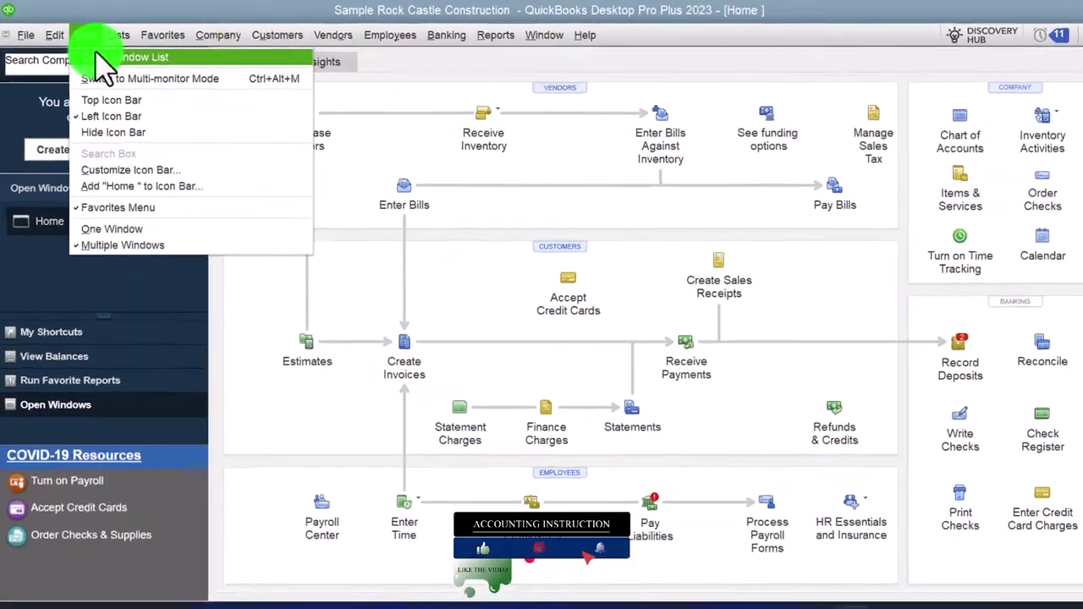
left_click(74, 36)
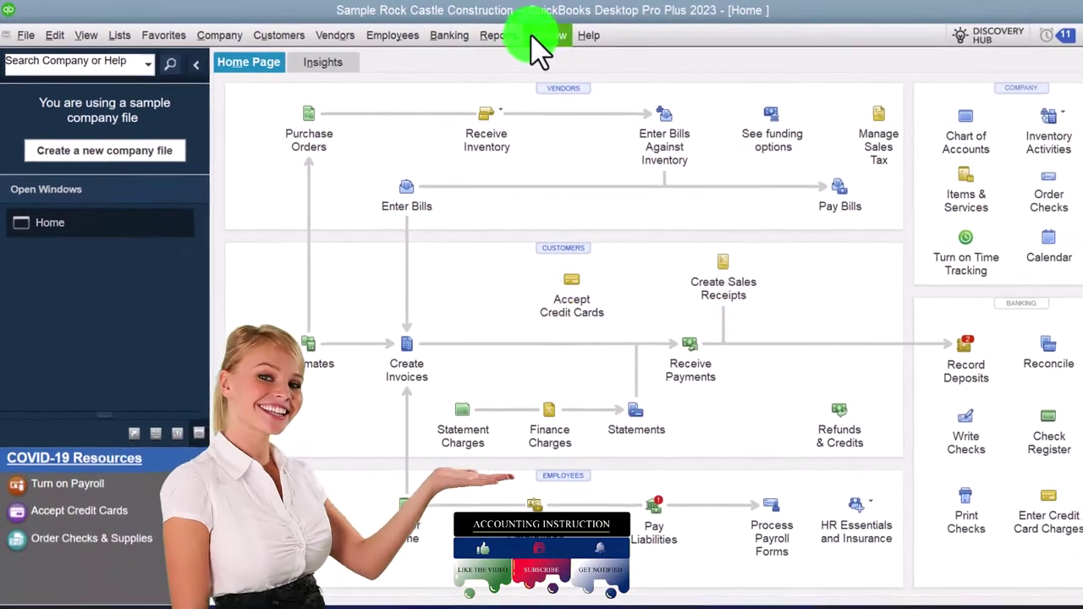
Run the standard Profit & Loss report for the period 01/01/2024 to 12/31/2024.
left_click(718, 50)
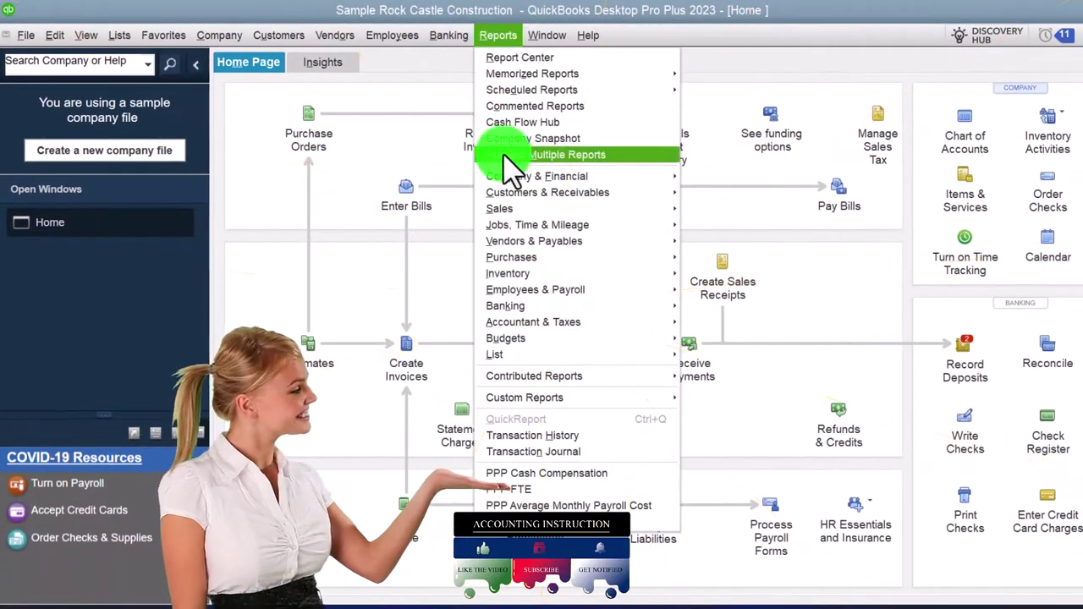
mouse_move(511, 175)
left_click(717, 178)
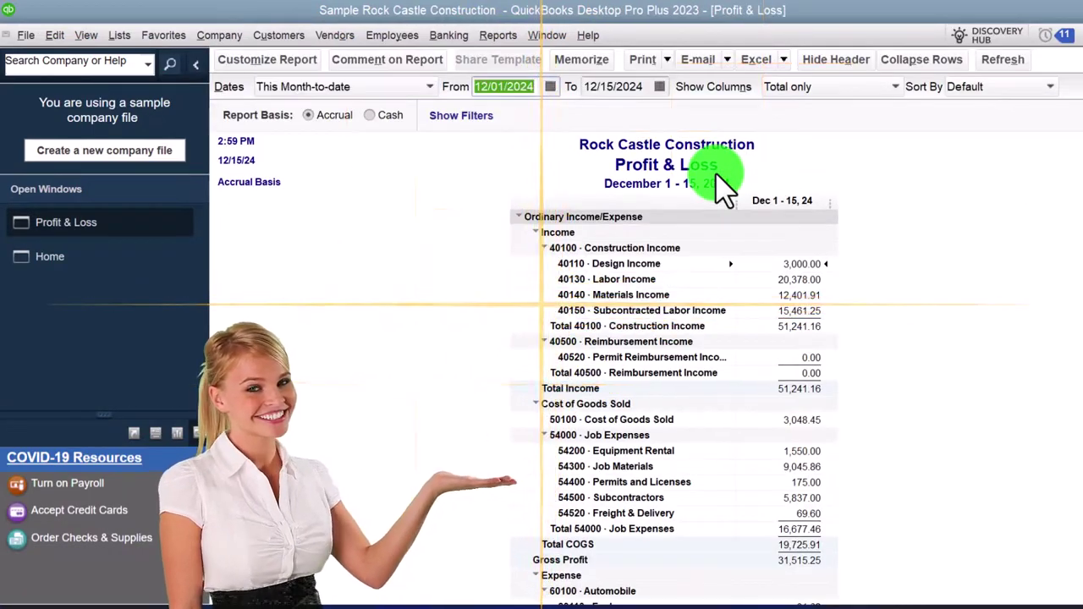
type("010")
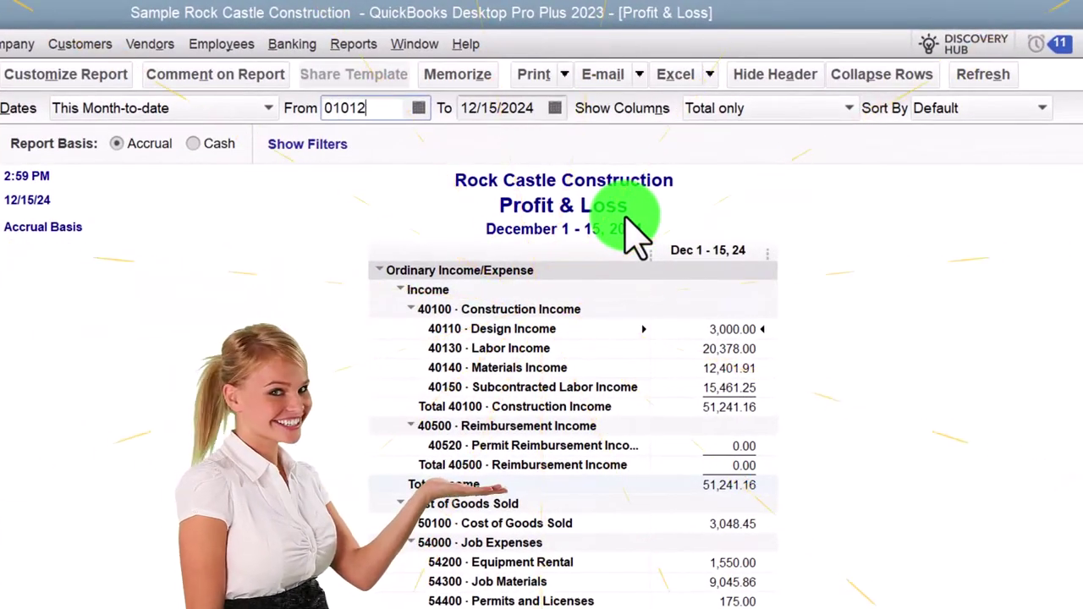
type("12")
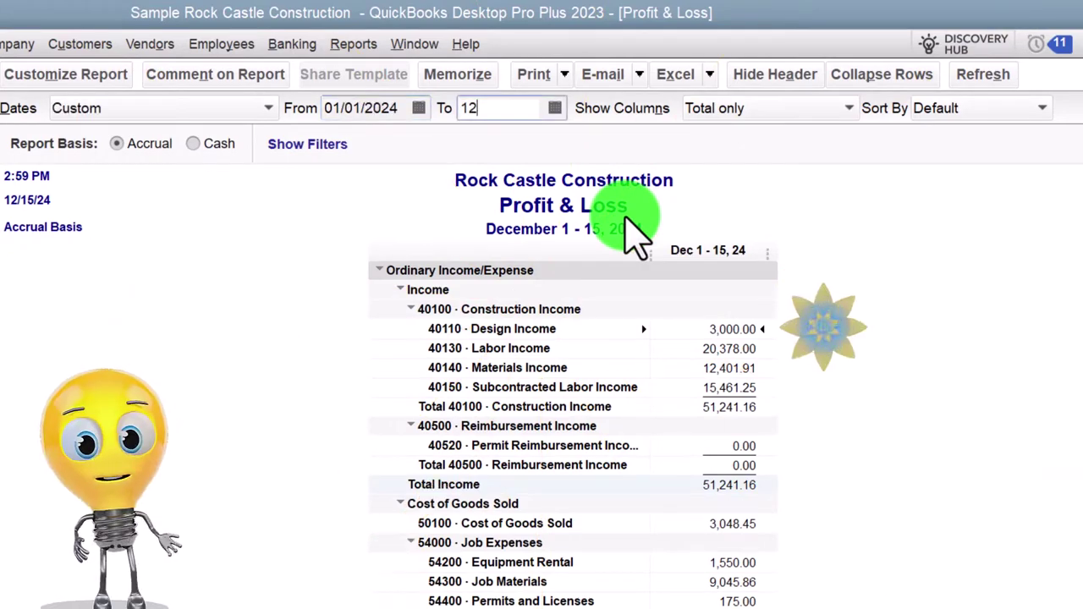
type("312024")
key("Tab")
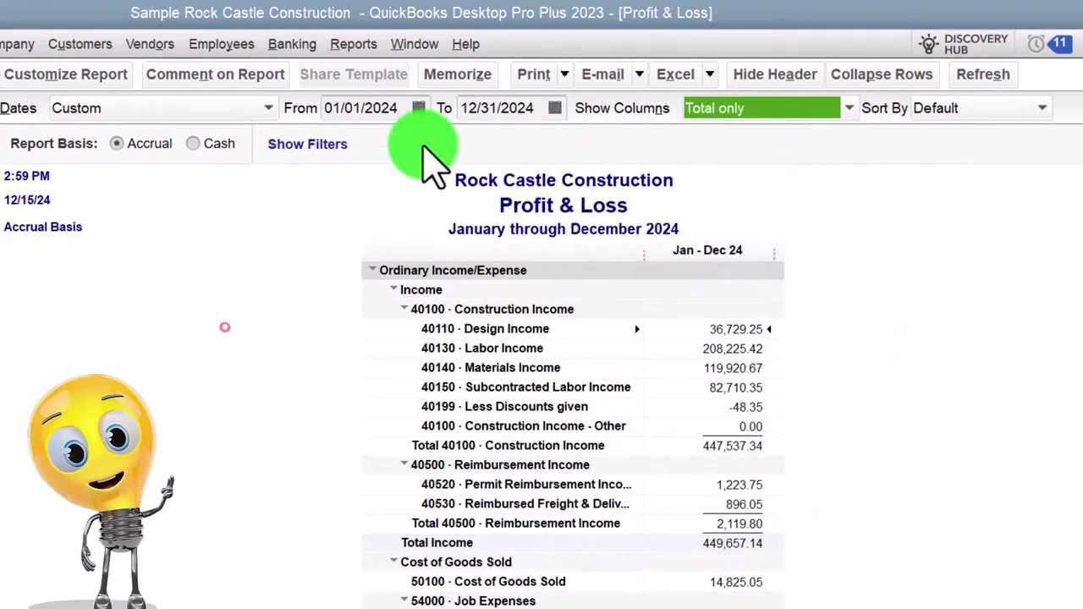
Set the Profit & Loss report's column label font size to 12 and extend the change to the related report text.
left_click(101, 75)
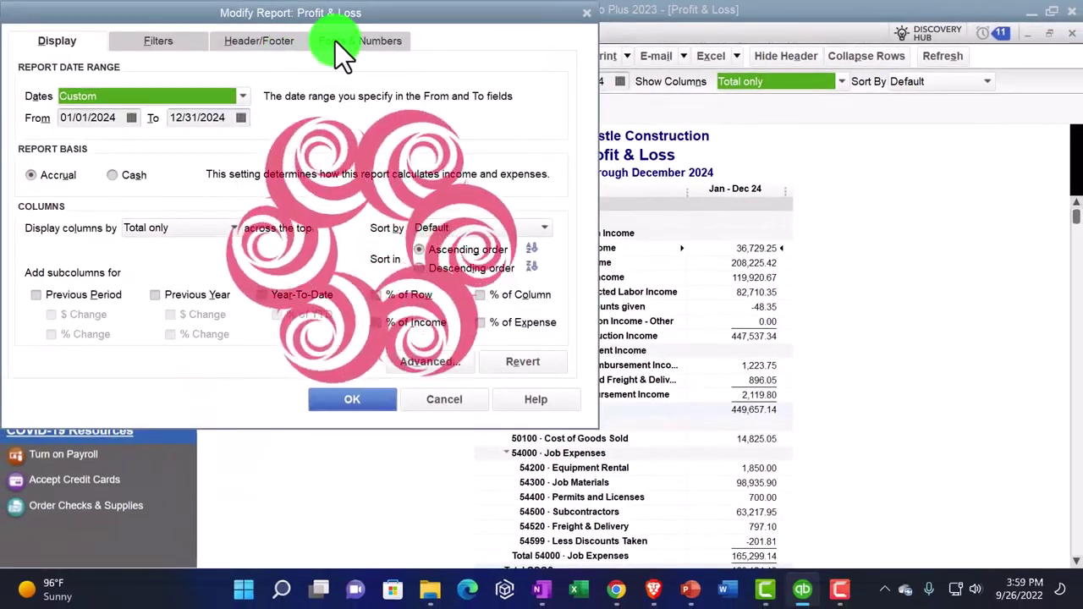
left_click(335, 40)
left_click(286, 254)
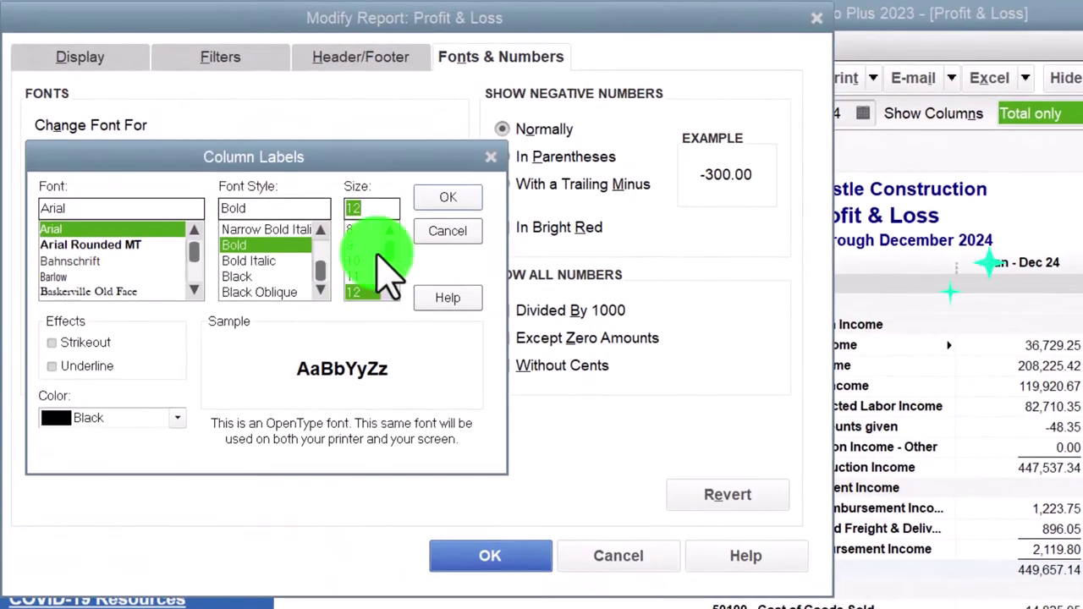
left_click(420, 202)
left_click(641, 256)
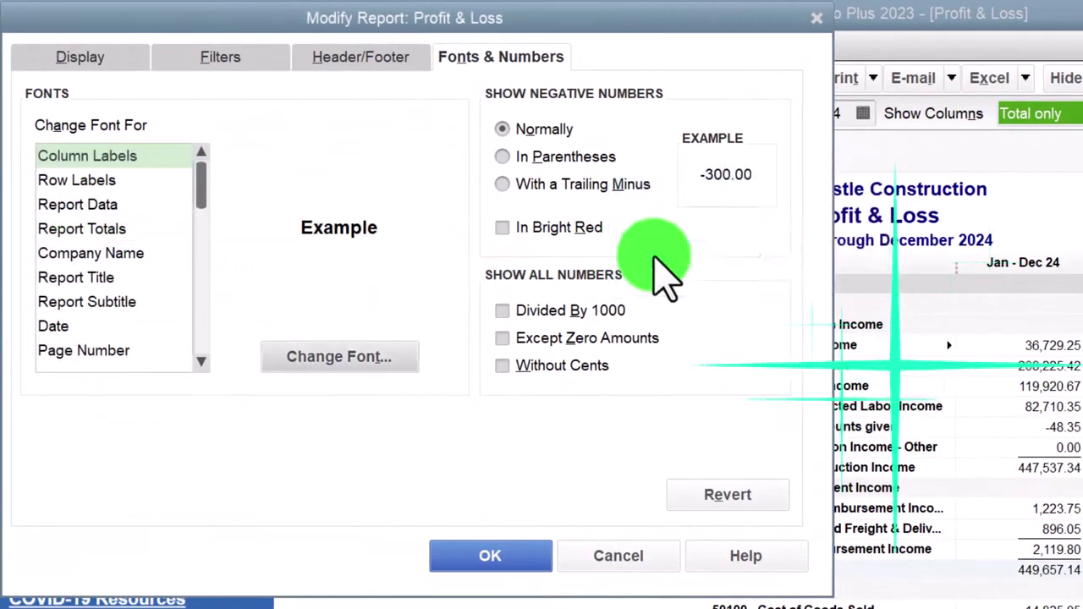
left_click(531, 555)
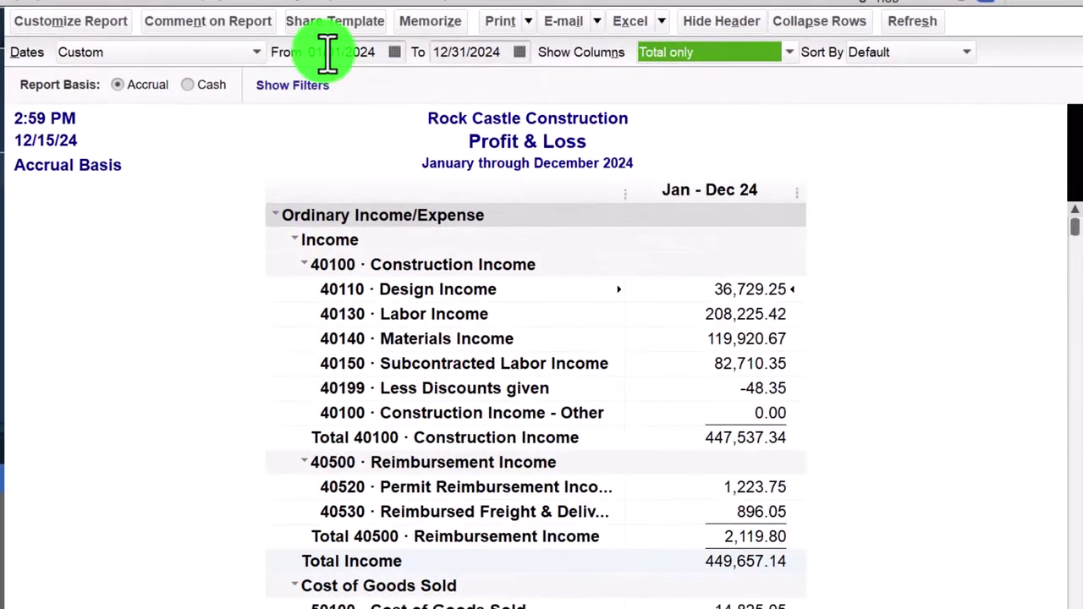
Run the standard Balance Sheet report as of 12/31/2024.
left_click(334, 40)
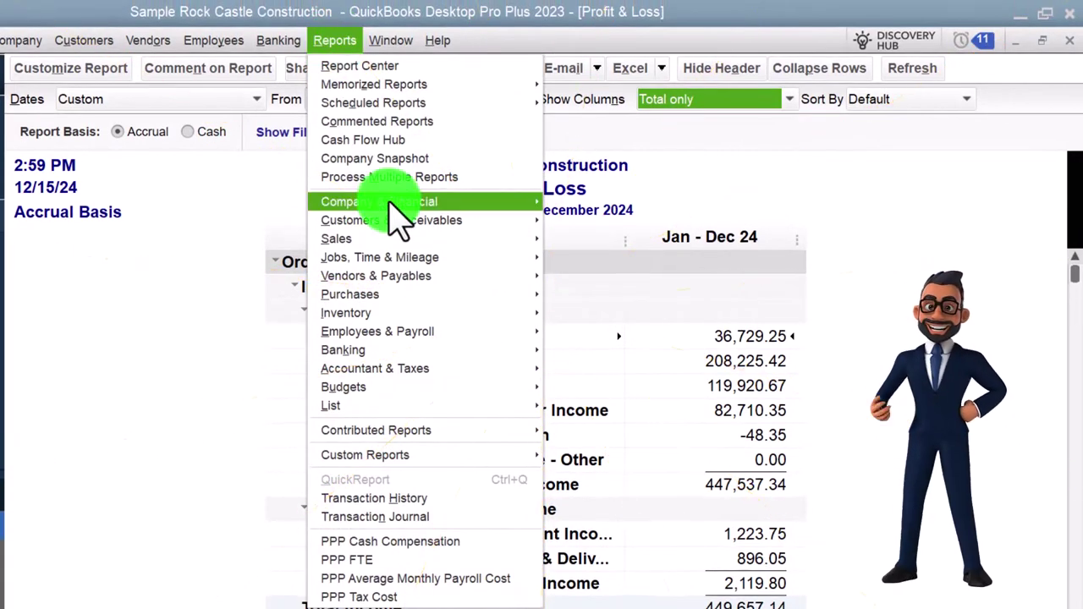
mouse_move(436, 205)
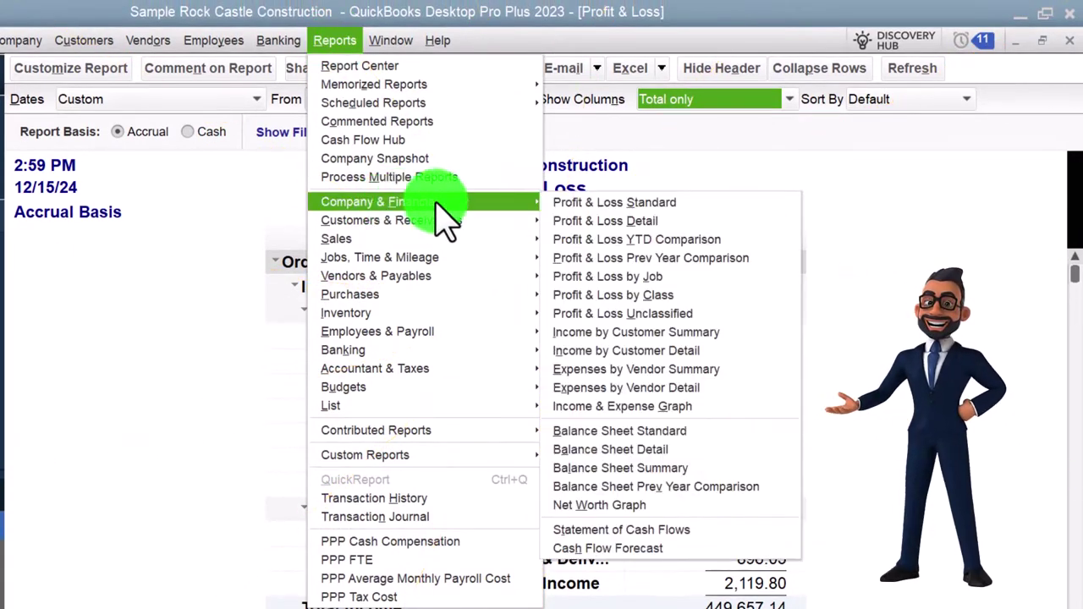
left_click(624, 432)
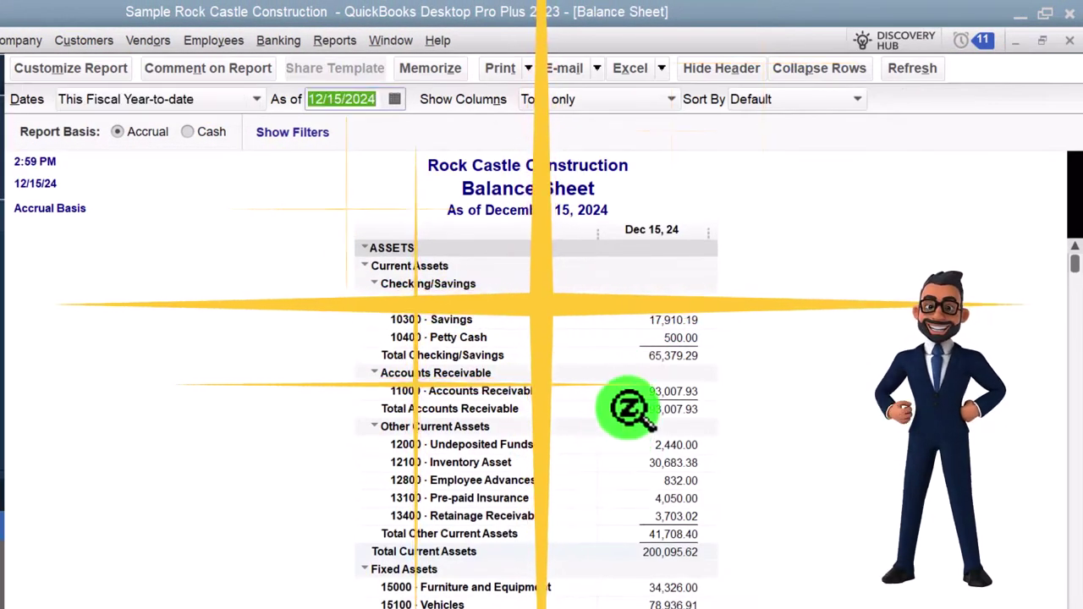
type("1231")
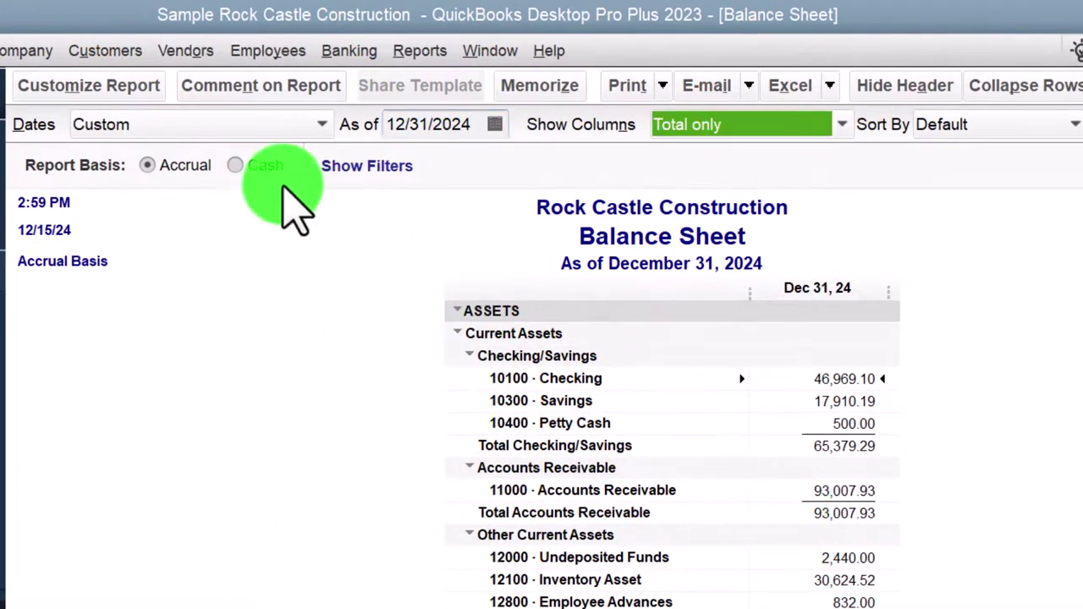
Enlarge the Balance Sheet report's column label font and extend the change to the related labels and figures.
left_click(127, 87)
left_click(461, 55)
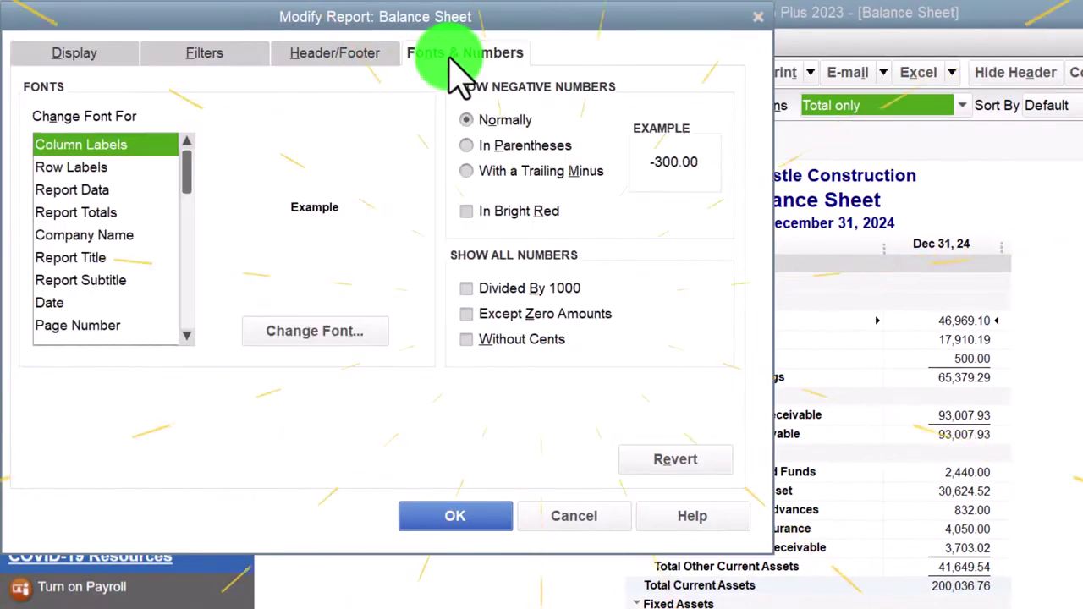
left_click(359, 332)
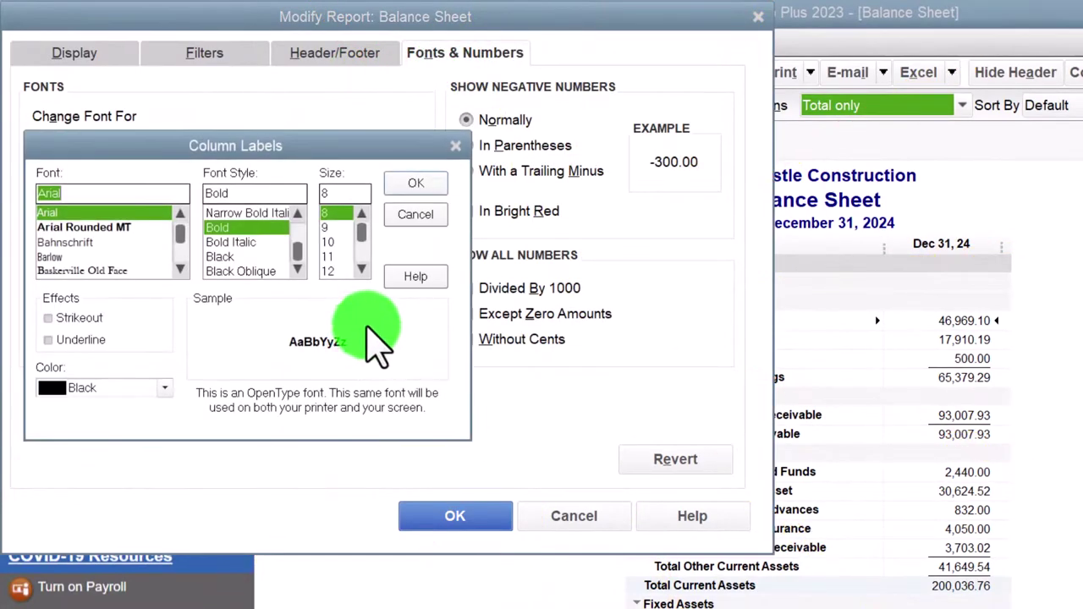
left_click(416, 185)
left_click(618, 236)
left_click(454, 513)
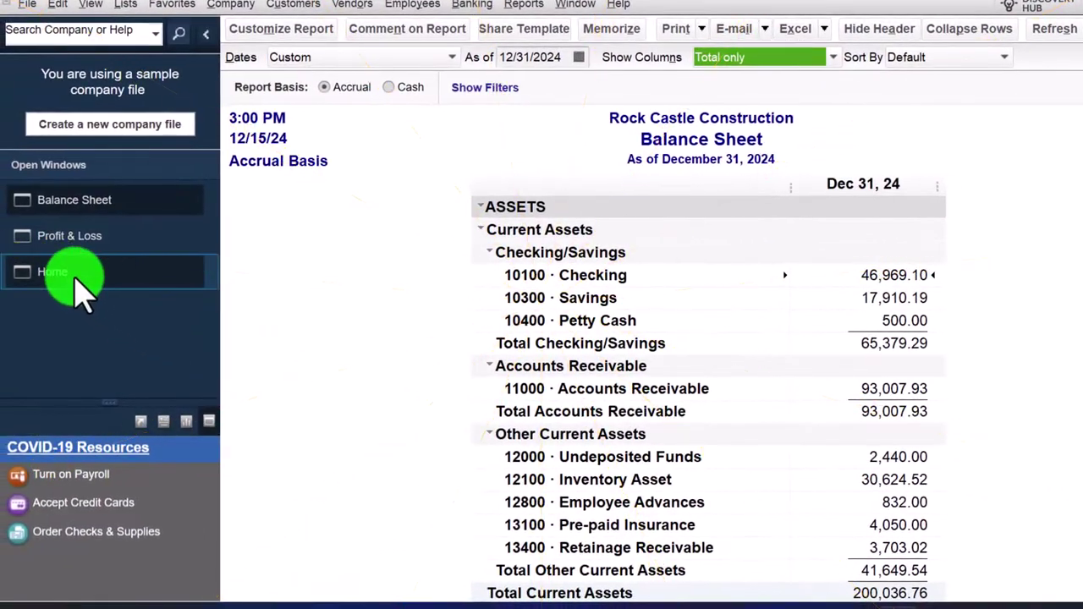
Return to the Home page and look over the available customer-related commands.
left_click(75, 280)
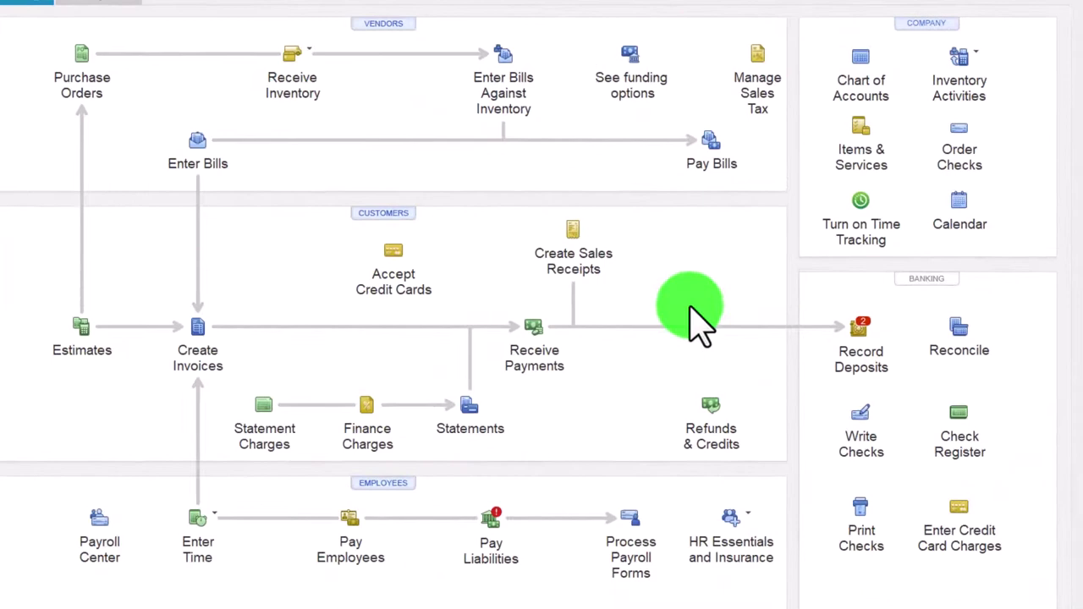
left_click(690, 278)
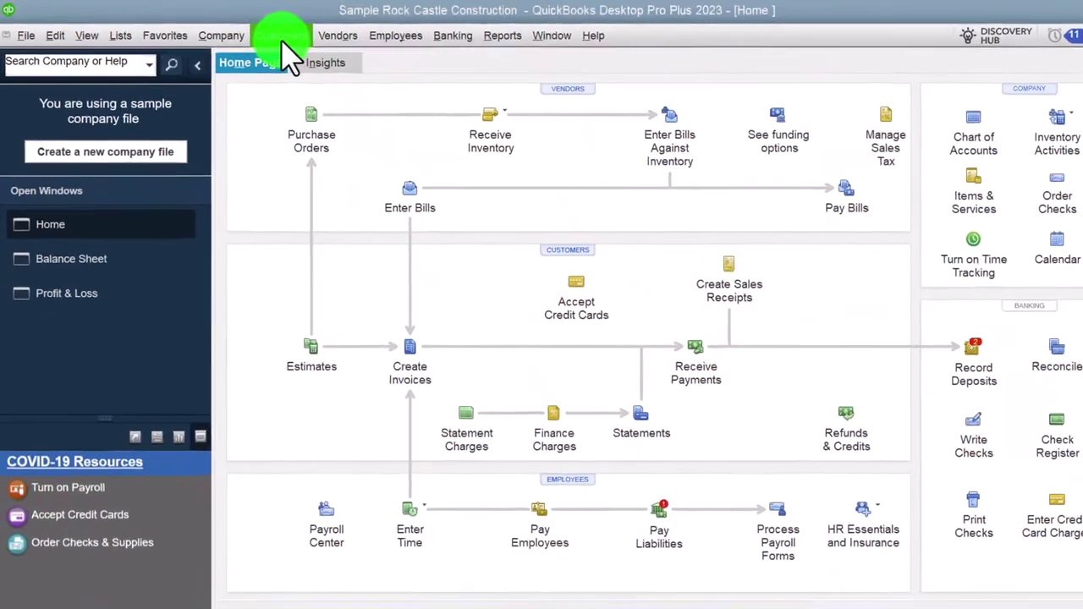
left_click(261, 33)
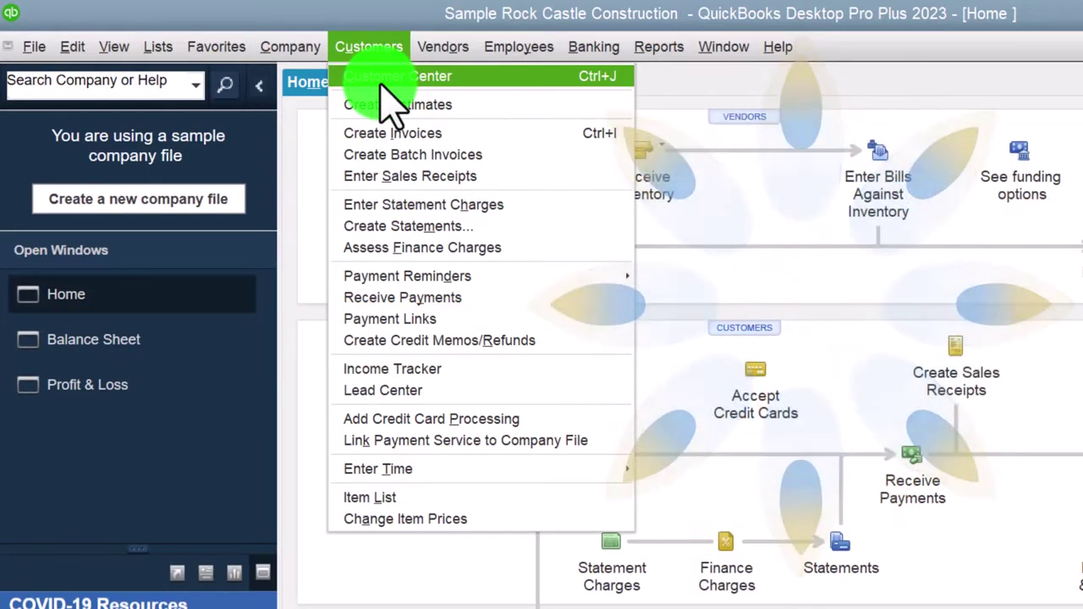
left_click(310, 358)
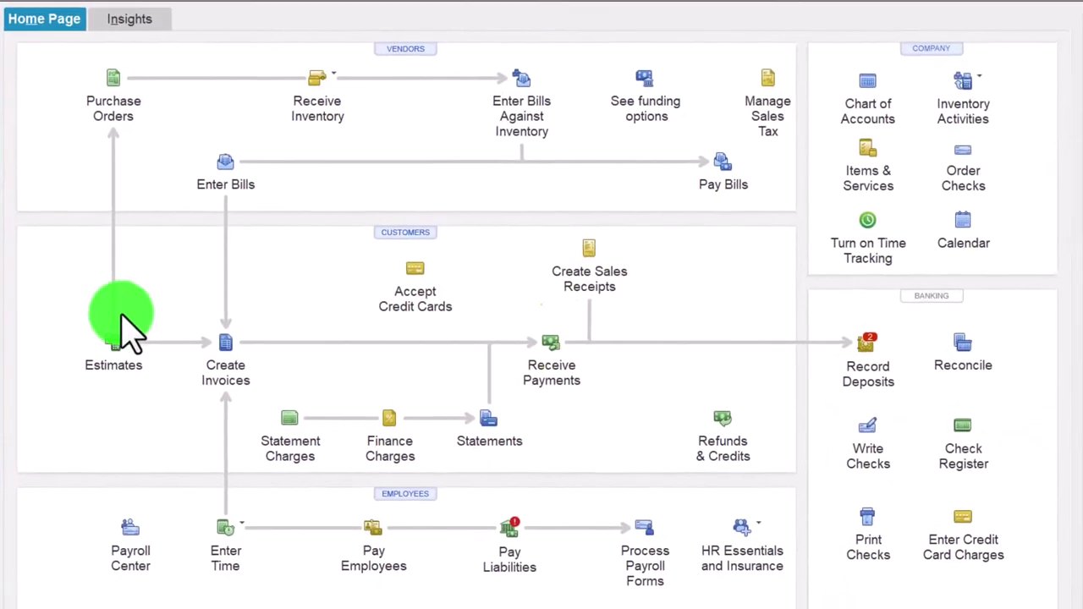
Bring up the earlier saved Kitchen job invoice in the invoice form and collapse the Open Windows pane.
left_click(225, 363)
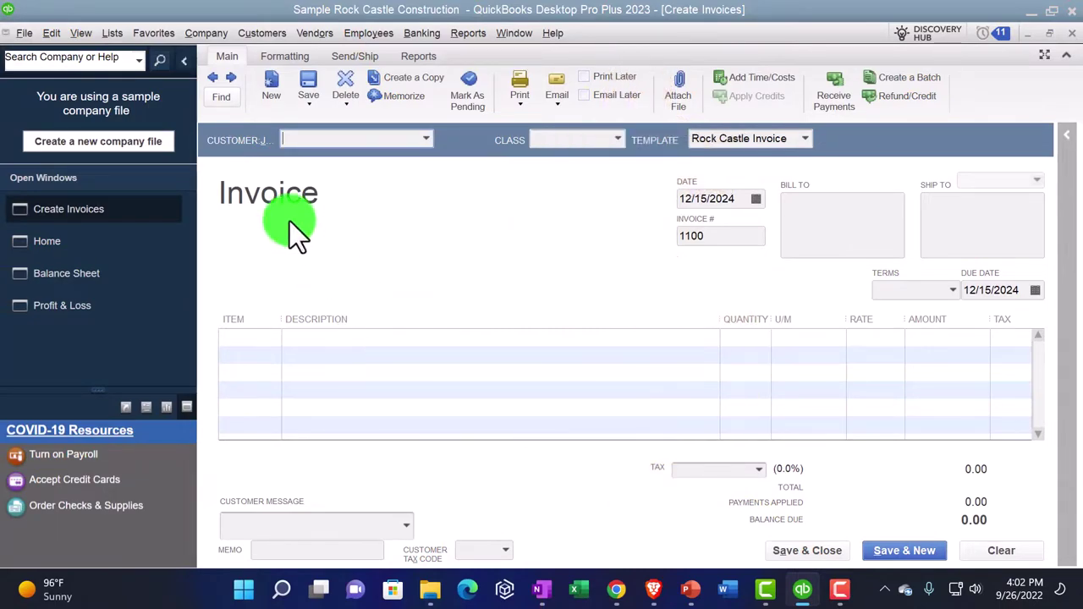
left_click(213, 78)
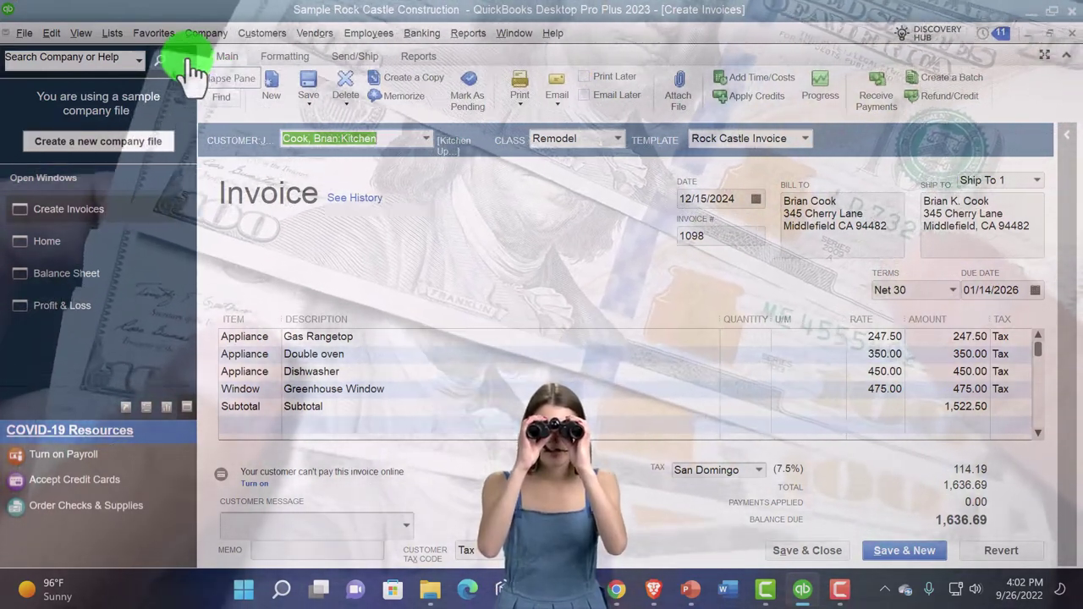
left_click(189, 63)
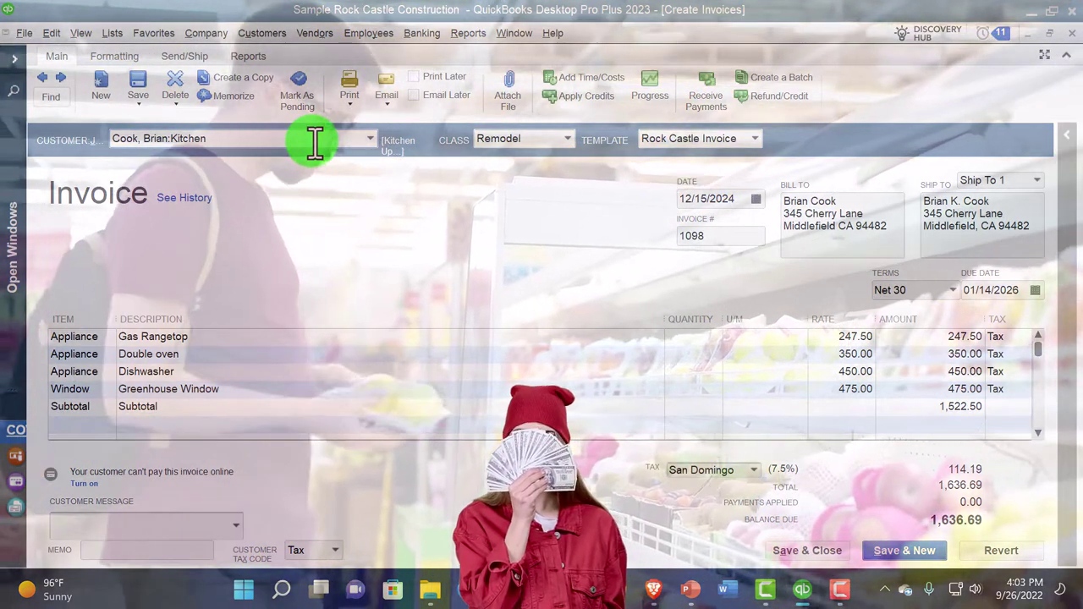
Look through the invoice's customer and job choices, including the option to add a new one.
left_click(318, 145)
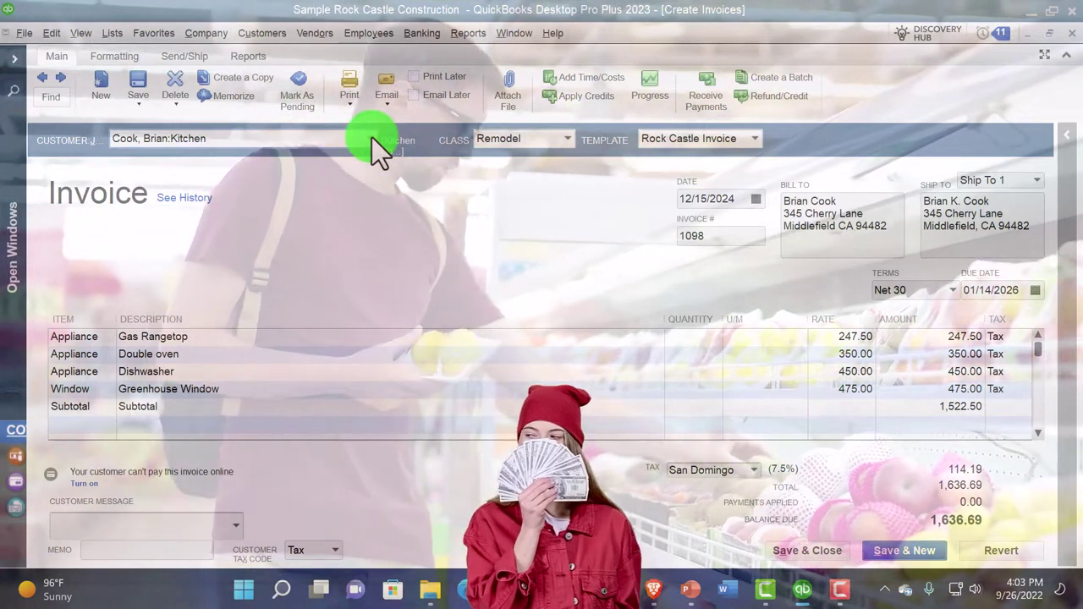
left_click(371, 138)
scroll(359, 280, "up", 4)
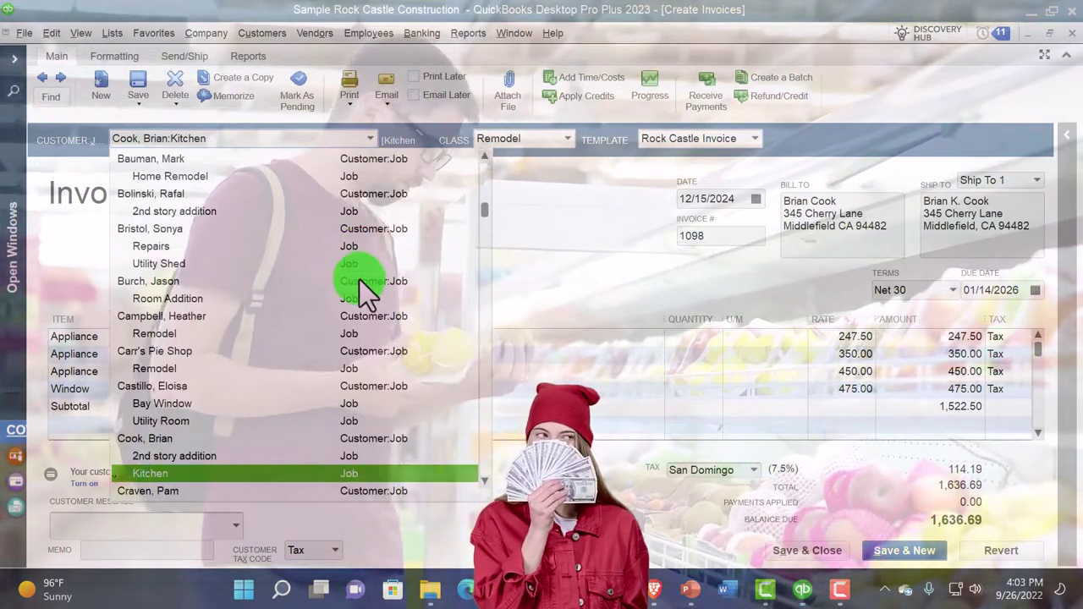
scroll(359, 280, "up", 5)
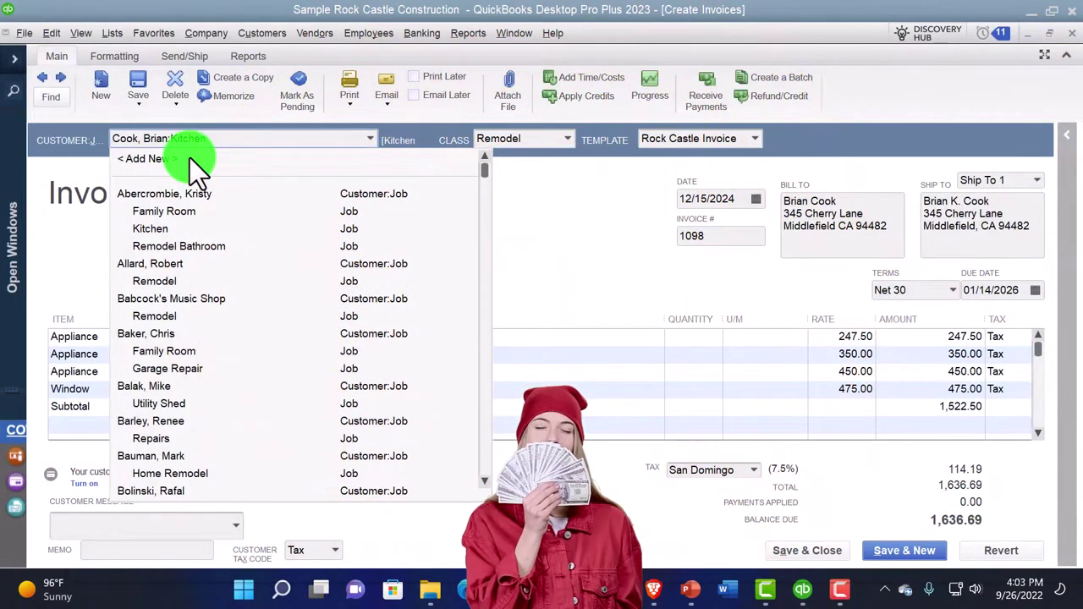
left_click(68, 228)
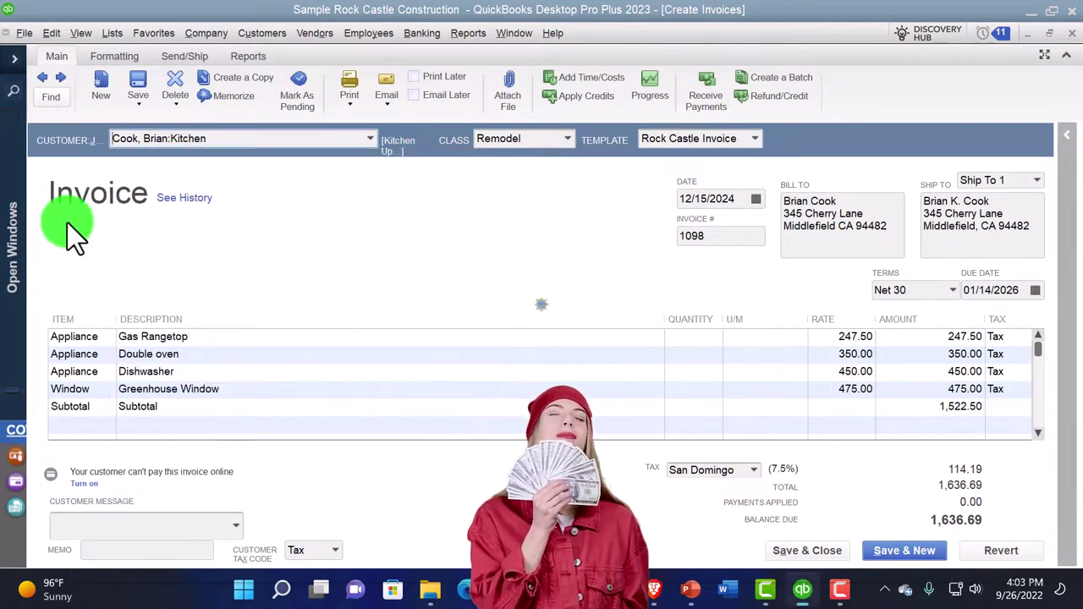
Go through the invoice's class, template, date, address and due date fields, and look over the available payment terms.
key("Tab")
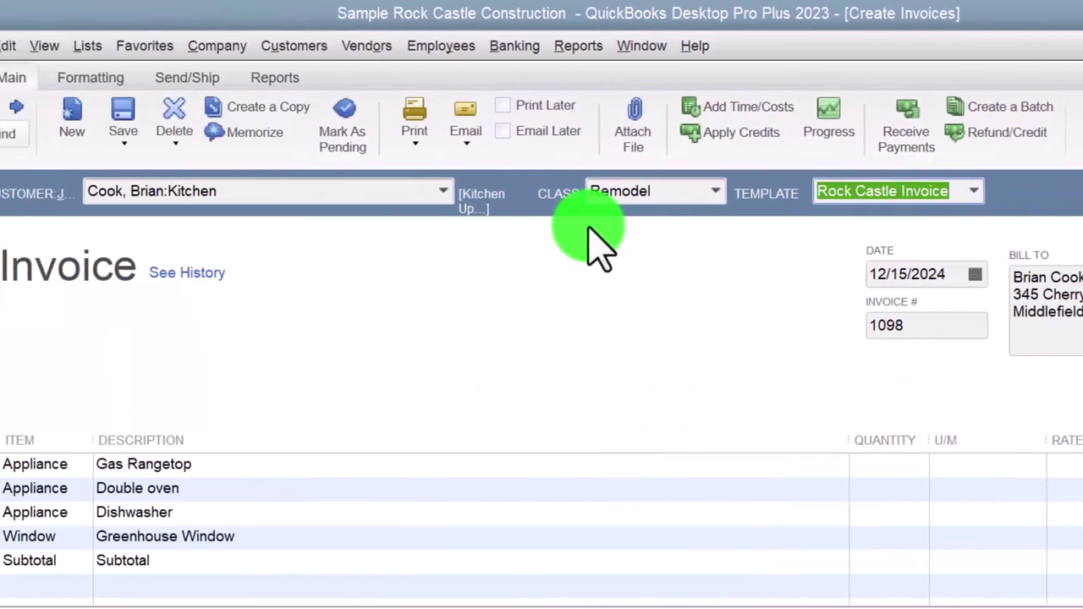
key("Tab")
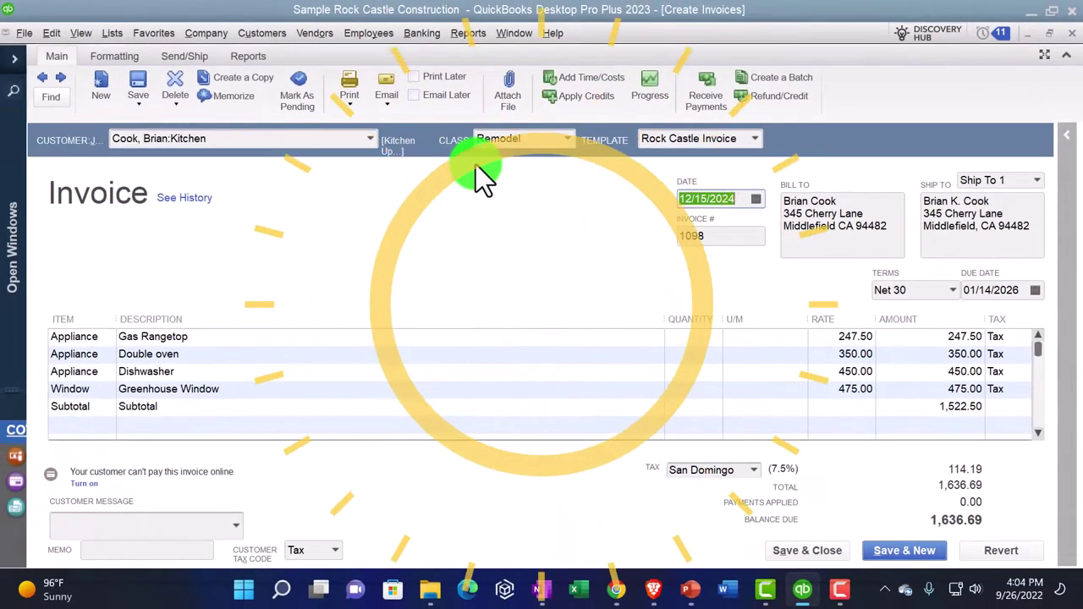
key("Tab")
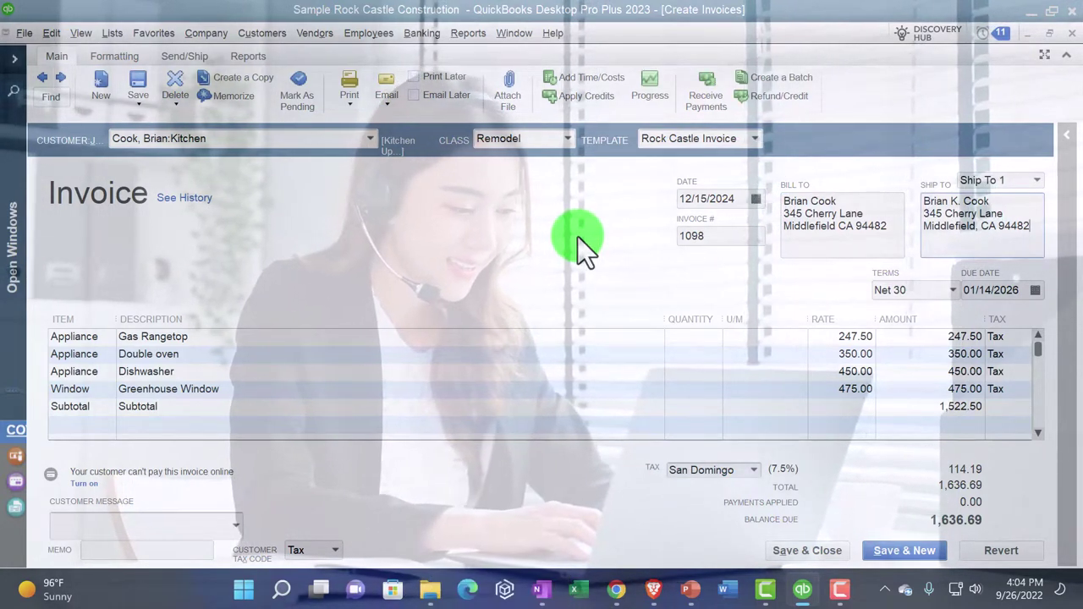
key("Tab")
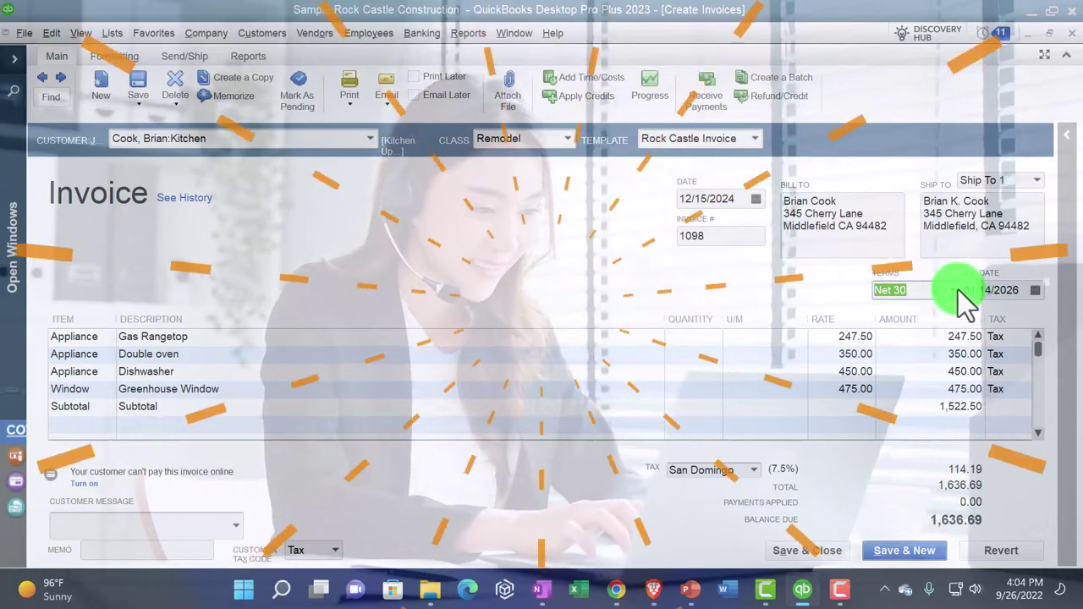
left_click(954, 289)
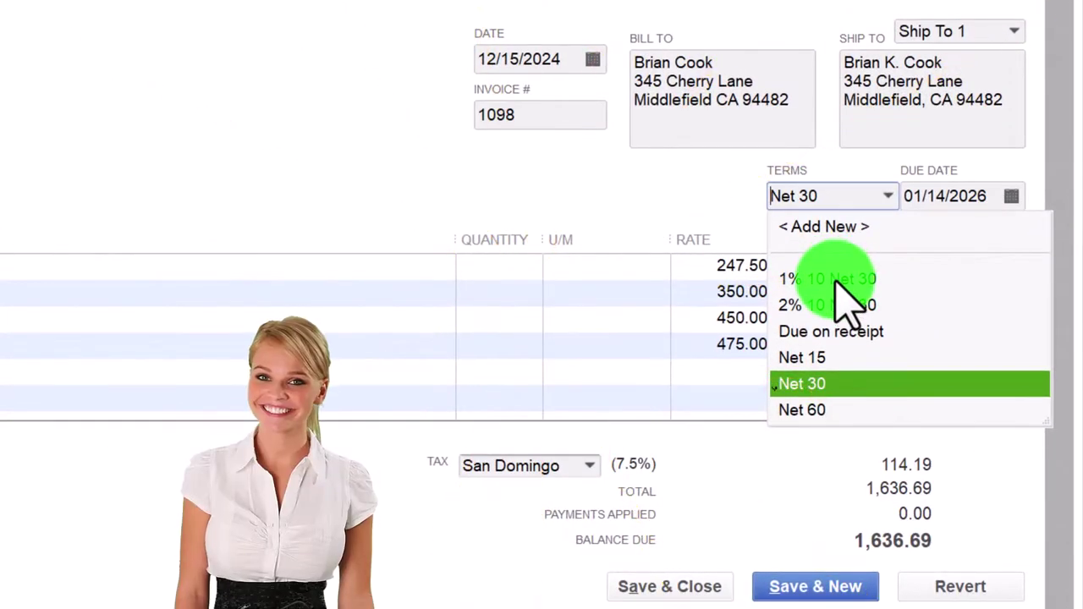
key("Tab")
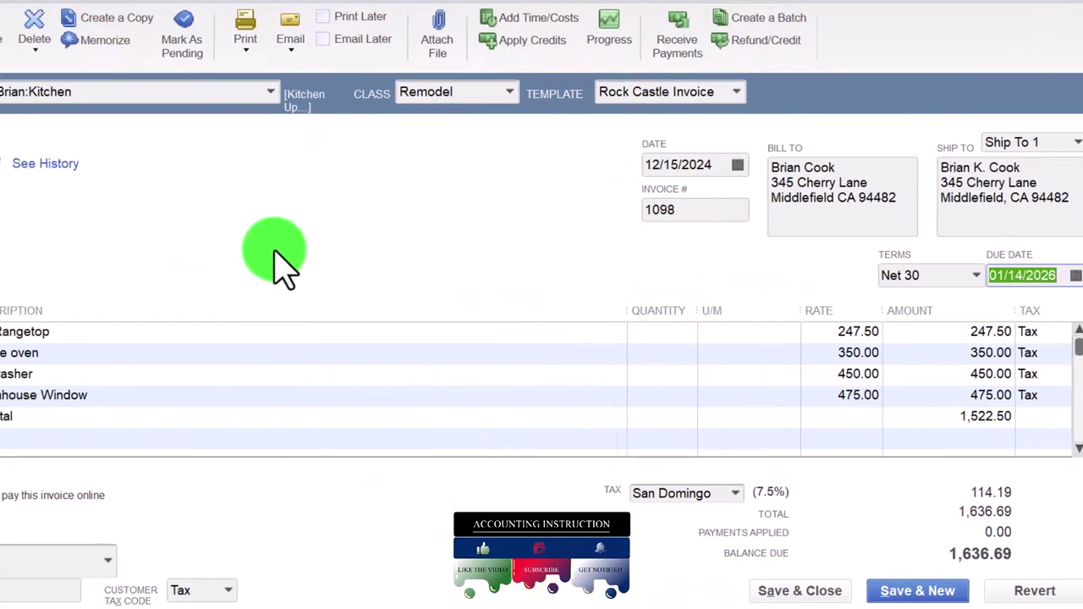
Widen the invoice's Item column slightly, and look through the company's Item List before returning to the invoice.
left_click_drag(140, 308, 162, 308)
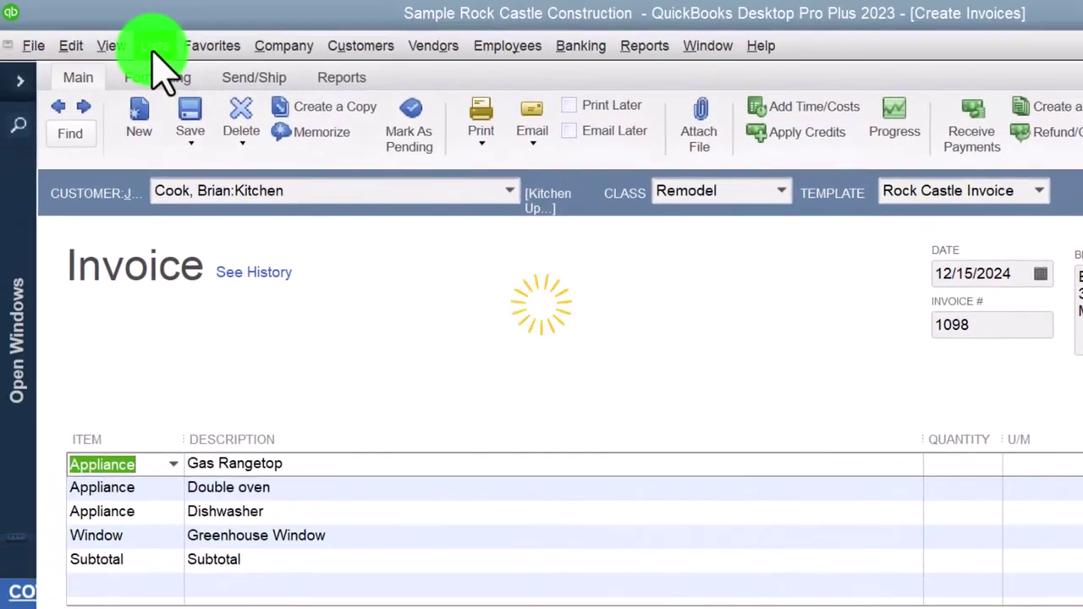
left_click(155, 45)
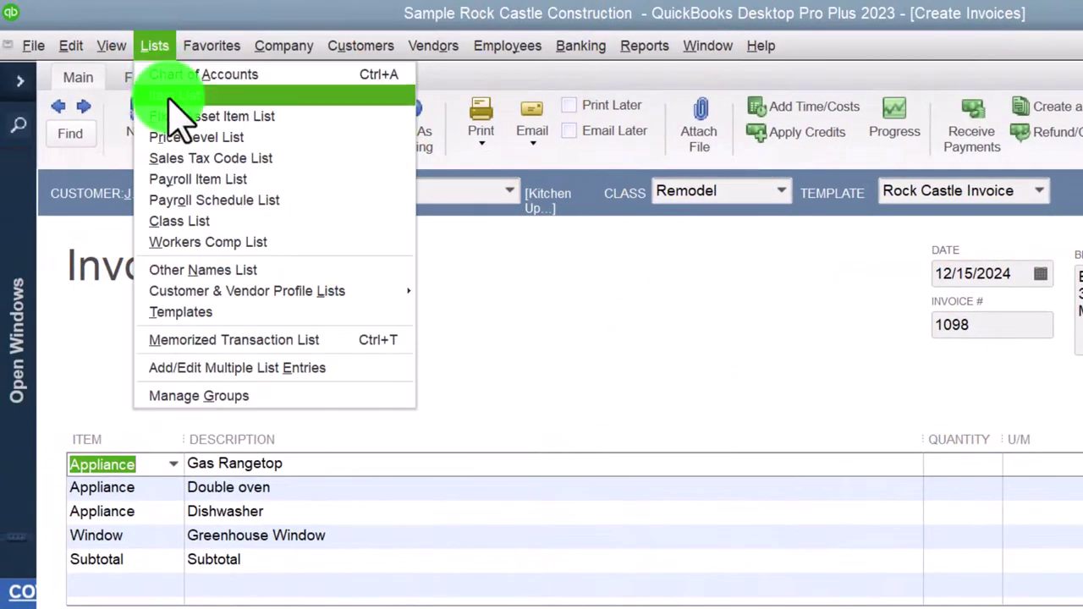
left_click(169, 95)
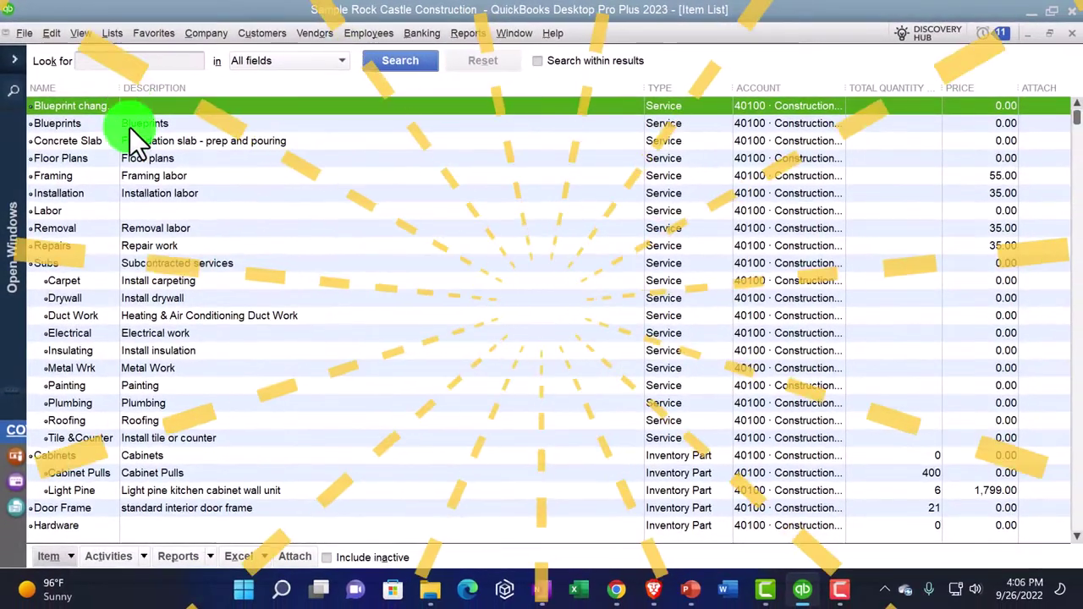
scroll(162, 266, "down", 5)
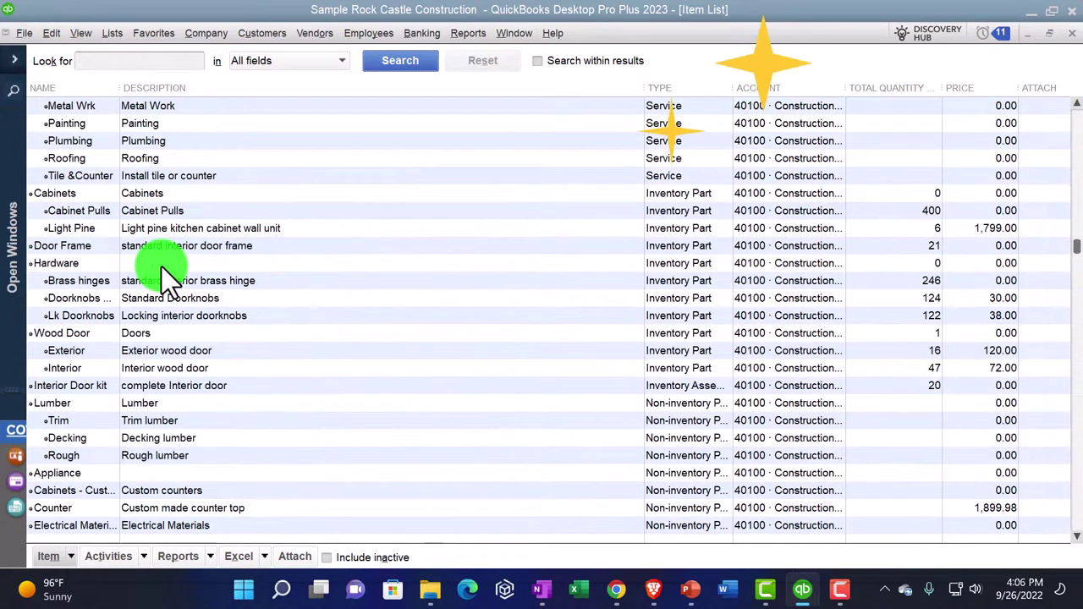
scroll(161, 267, "up", 5)
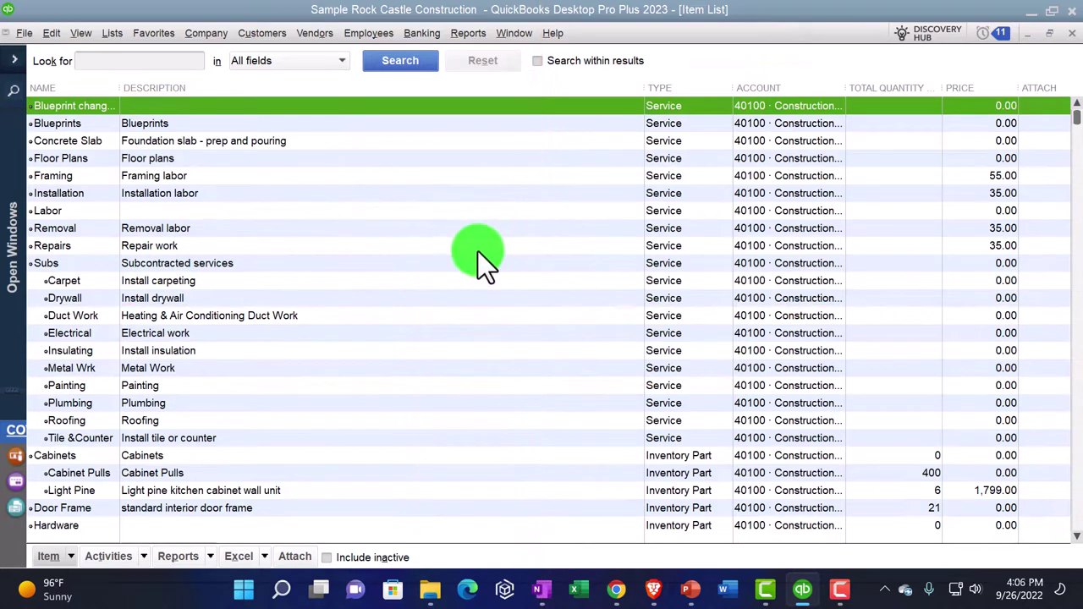
left_click(1070, 47)
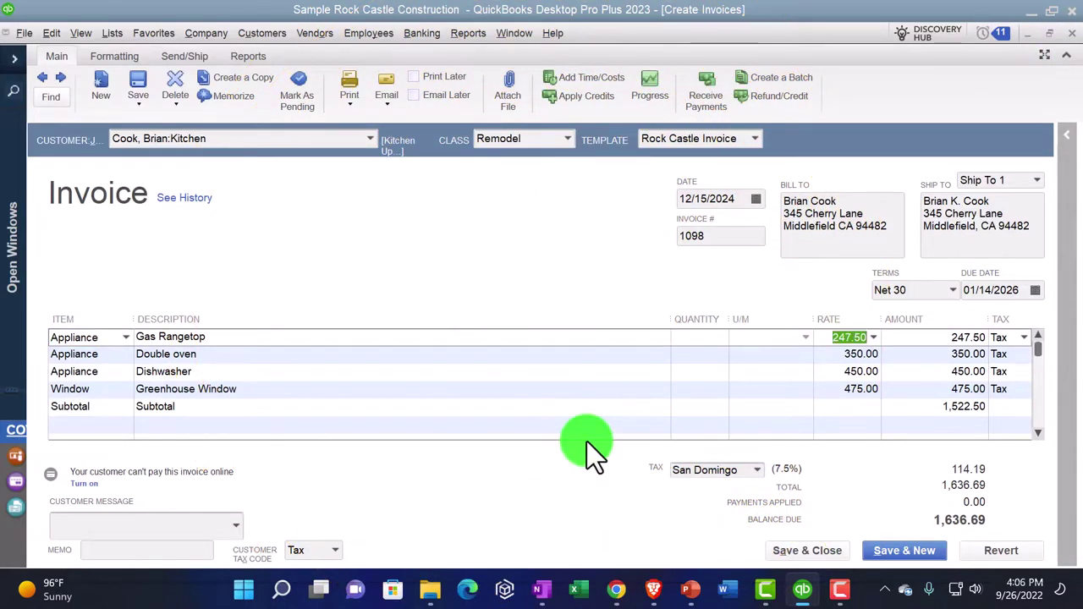
Review the invoice's line items from Gas Rangetop to Greenhouse Window, checking their item, description, rate, amount and tax fields.
key("Tab")
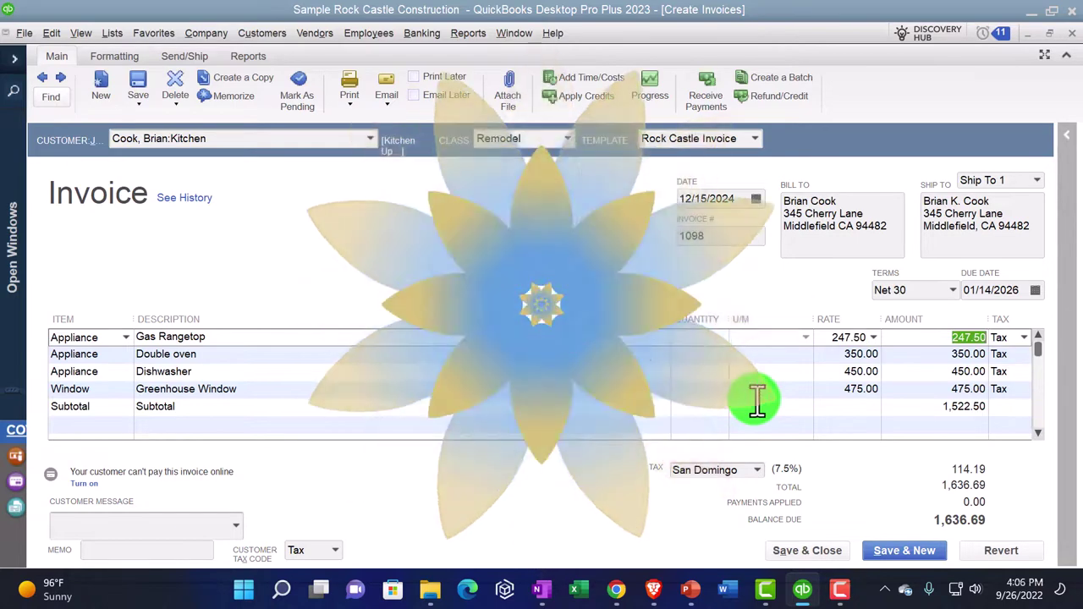
key("Tab")
key("Tab")
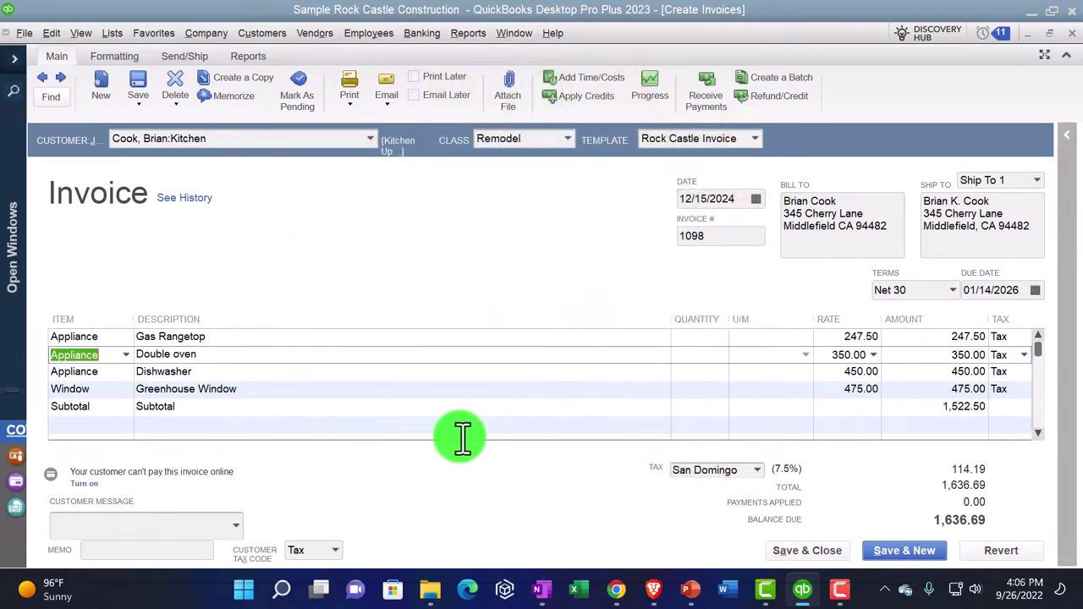
key("Tab")
key("Tab")
key("Tab")
key("Tab")
key("Tab")
key("Tab")
key("Tab")
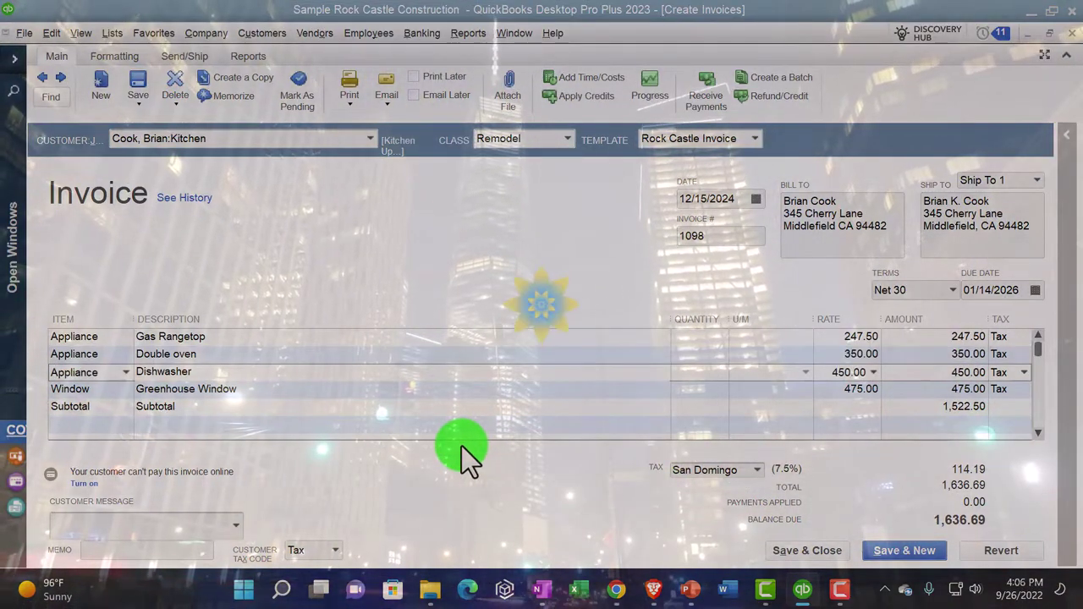
key("Tab")
key("Tab")
key("Tab")
key("Tab")
key("Tab")
key("Tab")
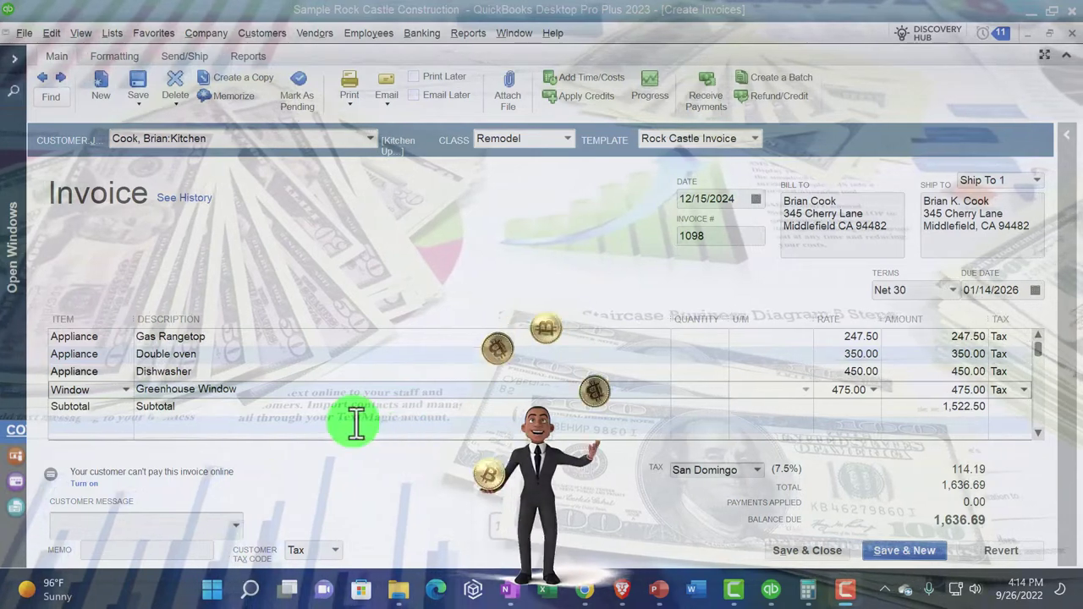
left_click(256, 337)
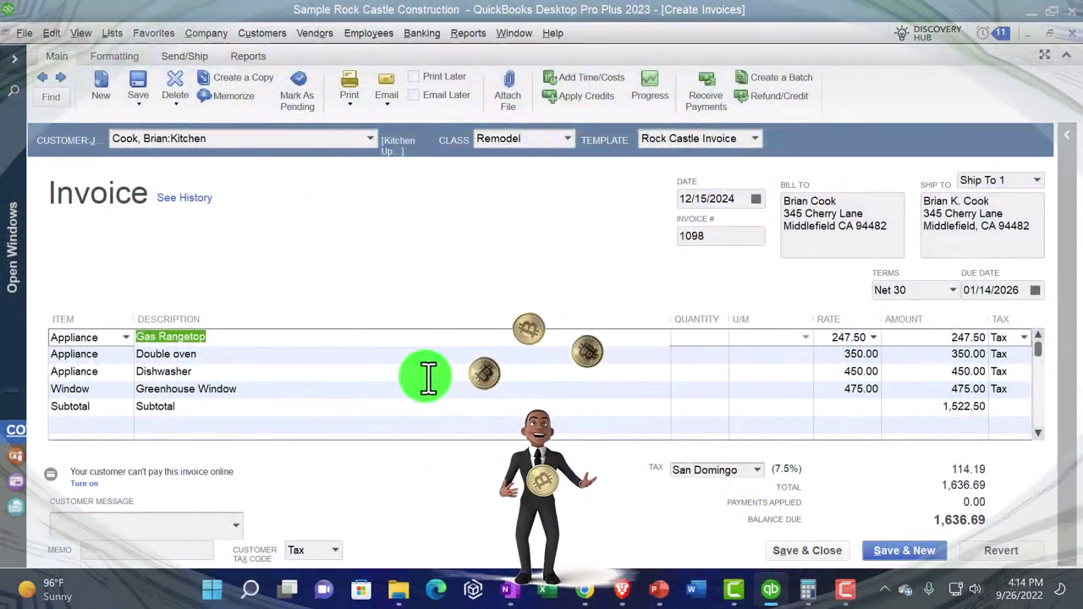
left_click(406, 373)
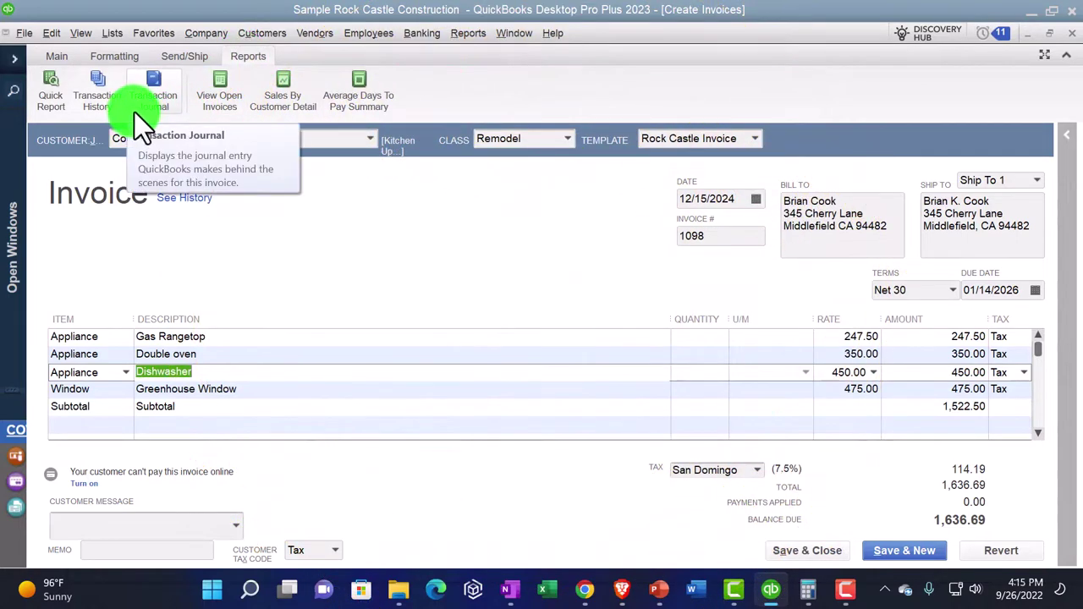
Examine the invoice's Transaction Journal and return to the invoice's main commands.
left_click(155, 93)
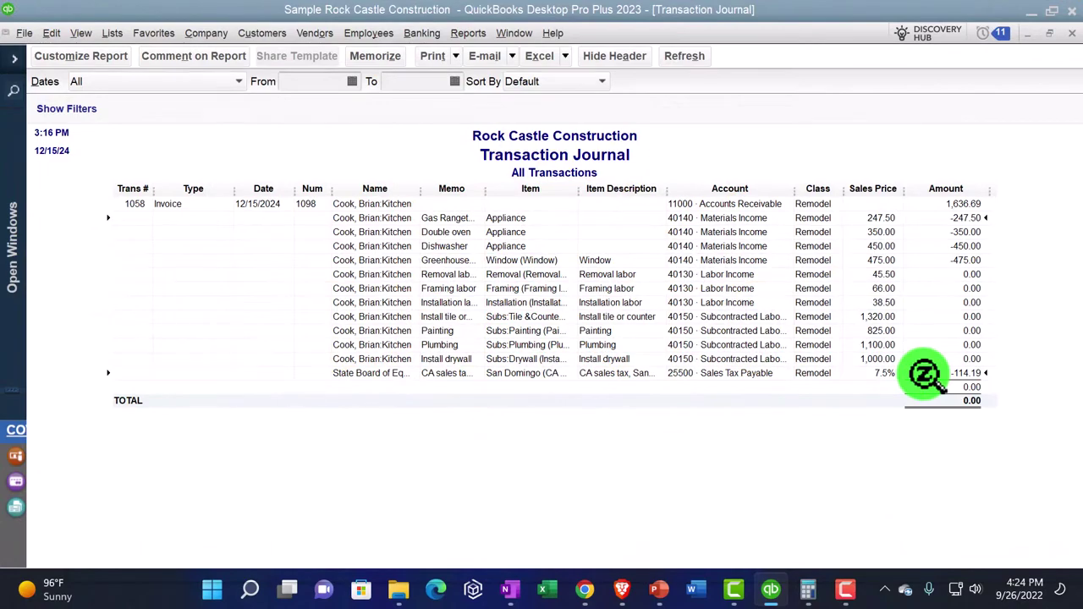
left_click(1071, 34)
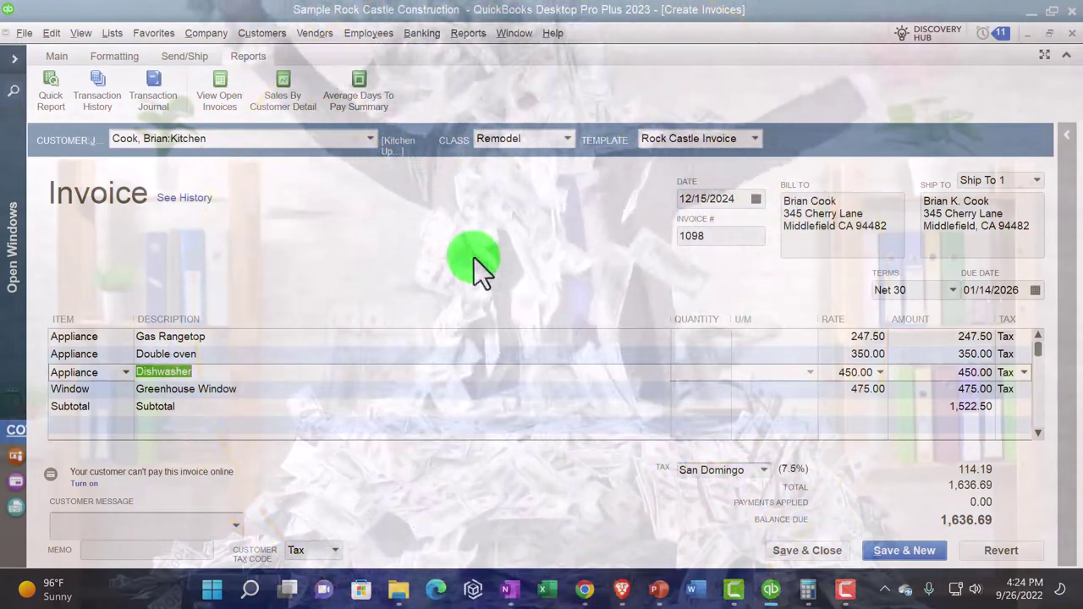
left_click(56, 55)
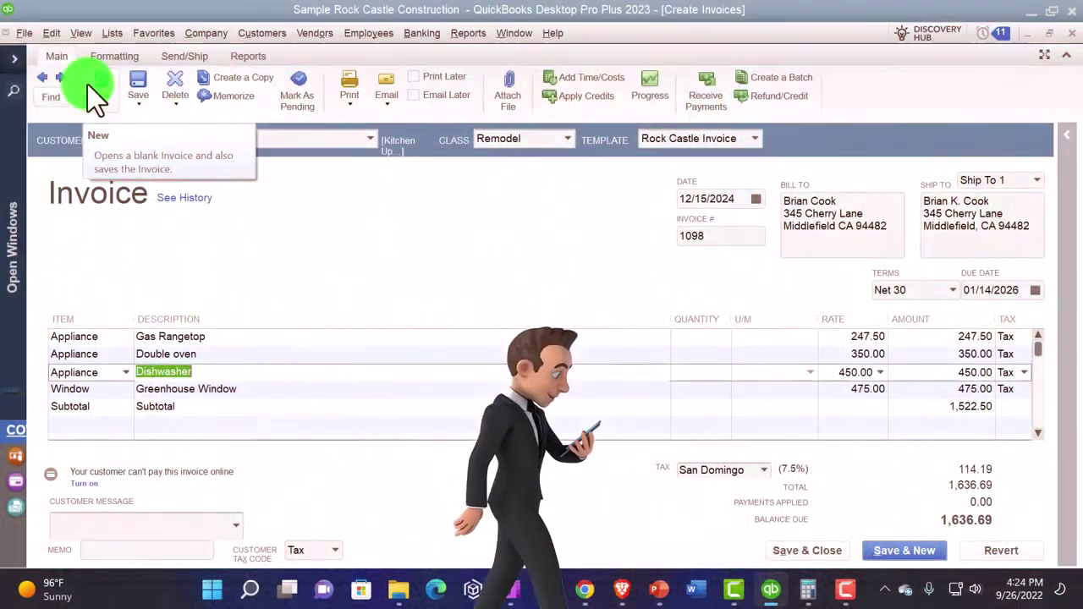
Look over the invoice's save options and view a print preview of the invoice.
left_click(133, 95)
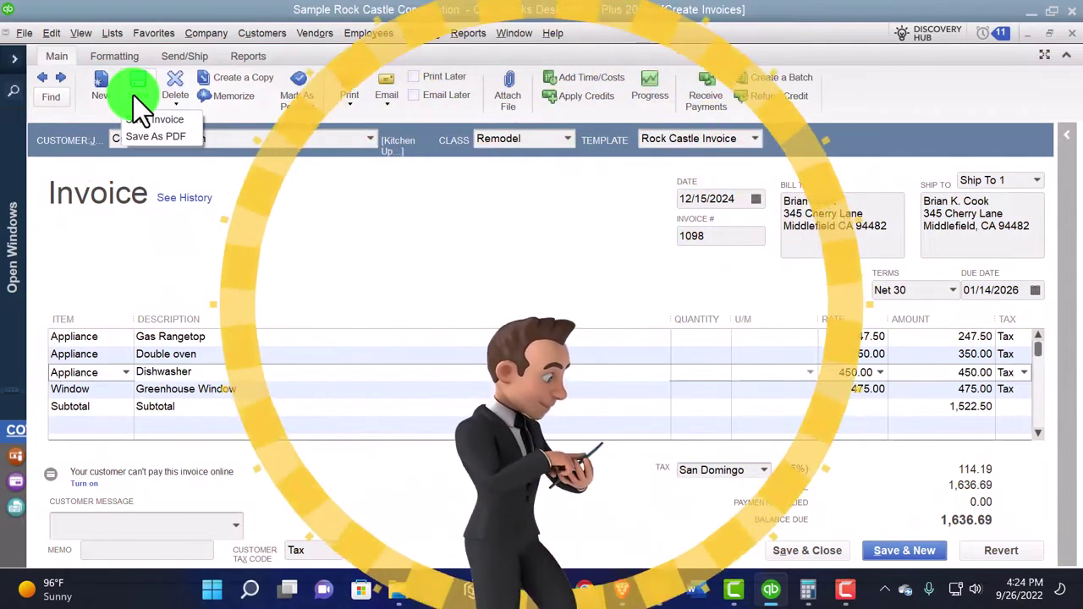
left_click(133, 94)
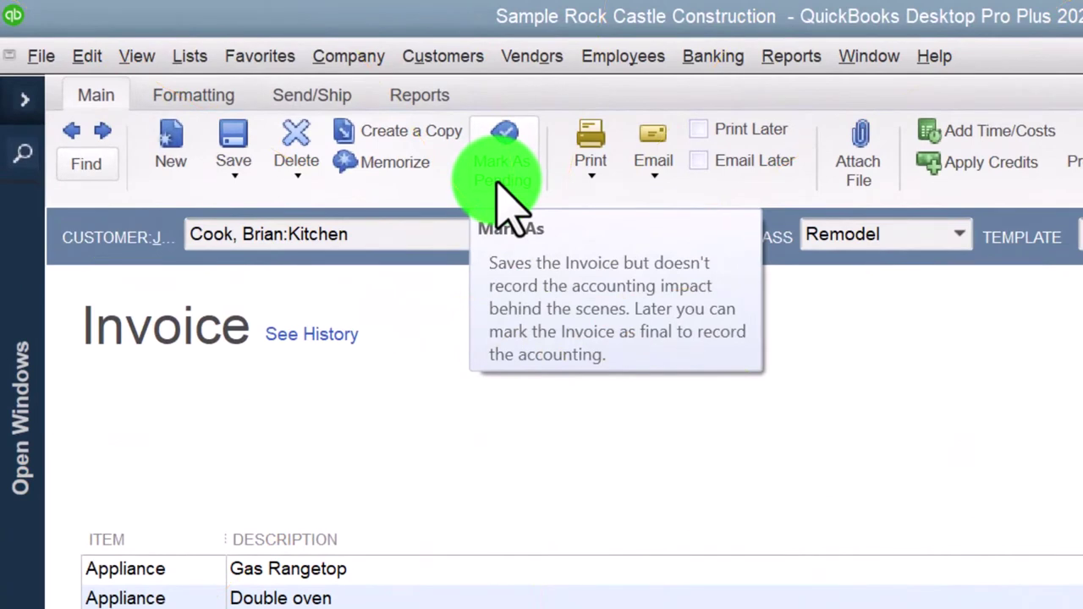
left_click(591, 178)
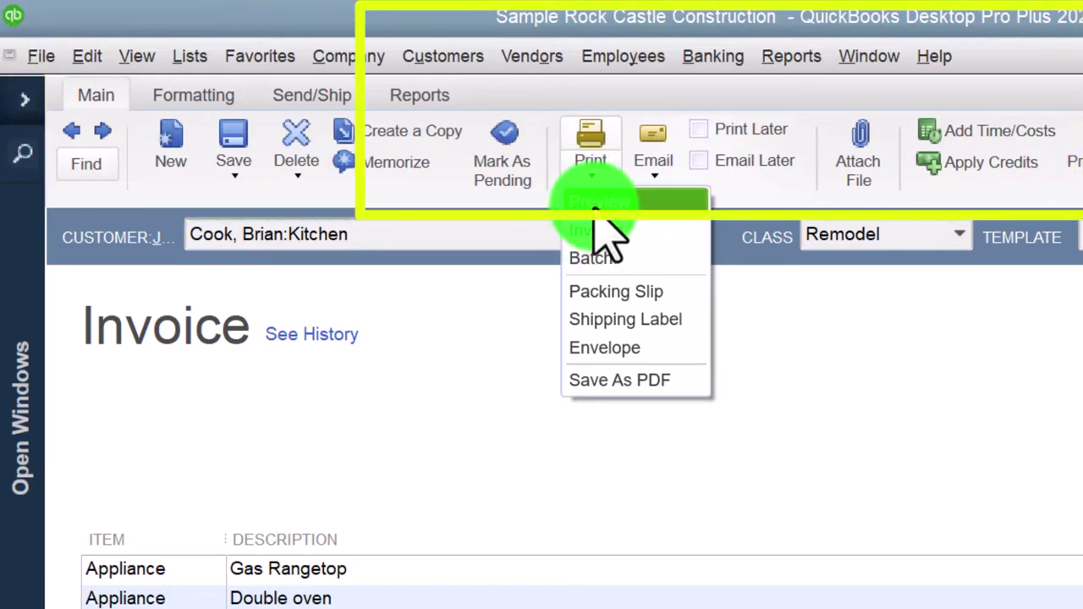
left_click(596, 204)
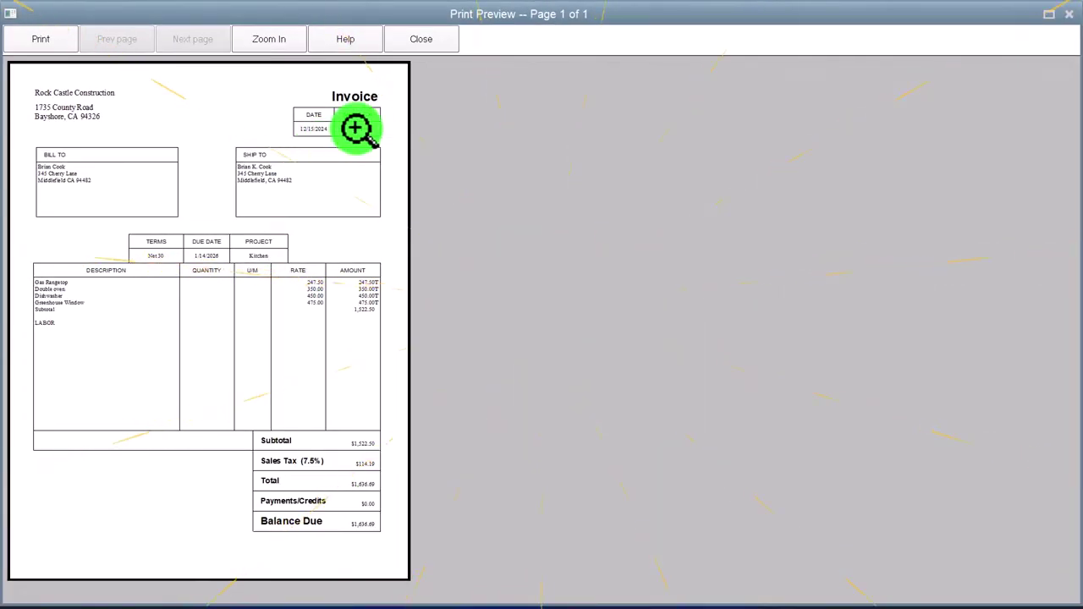
left_click(444, 46)
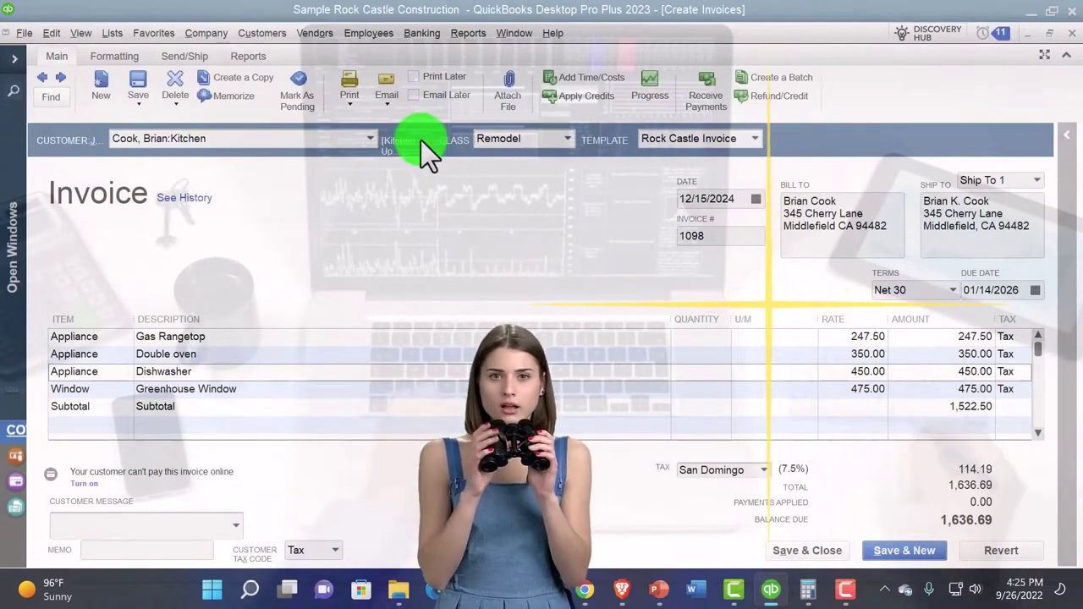
Look over the invoice's email options and open the progress invoicing command, cancelling the update to match the estimate.
left_click(385, 96)
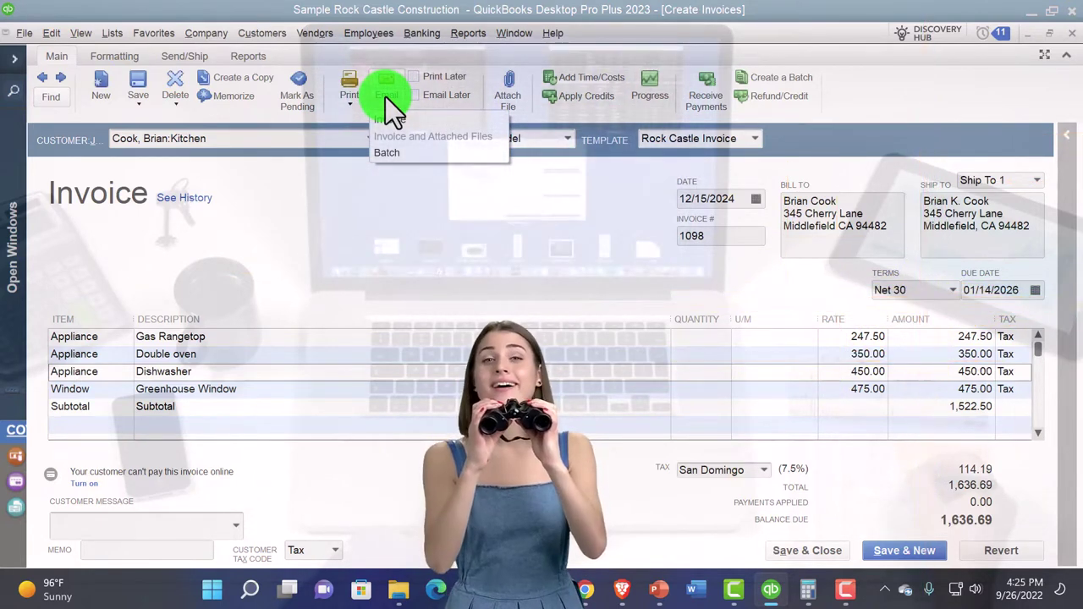
left_click(408, 246)
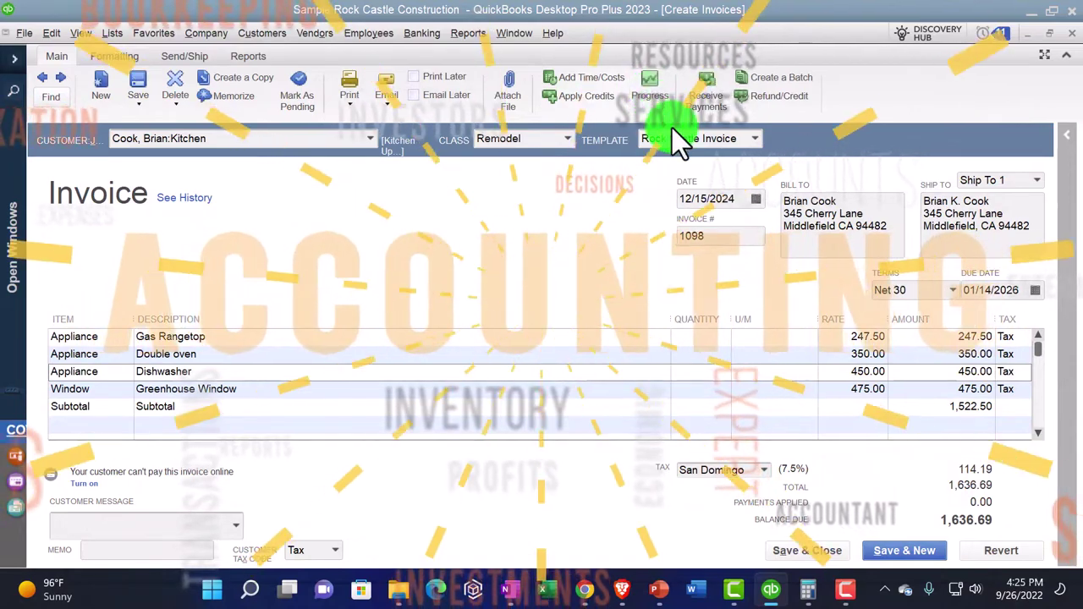
left_click(654, 97)
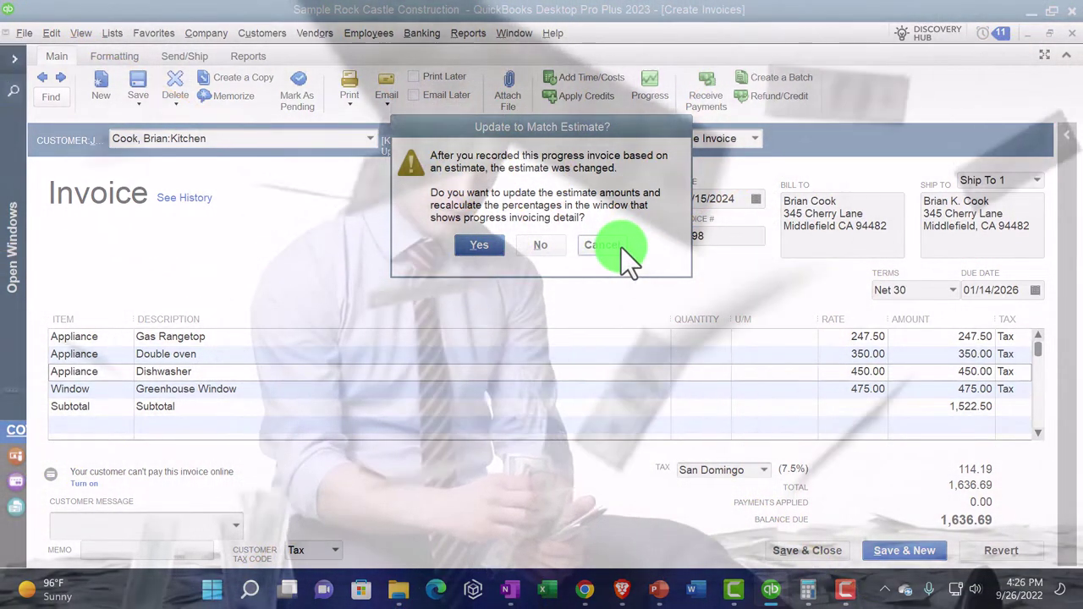
left_click(621, 247)
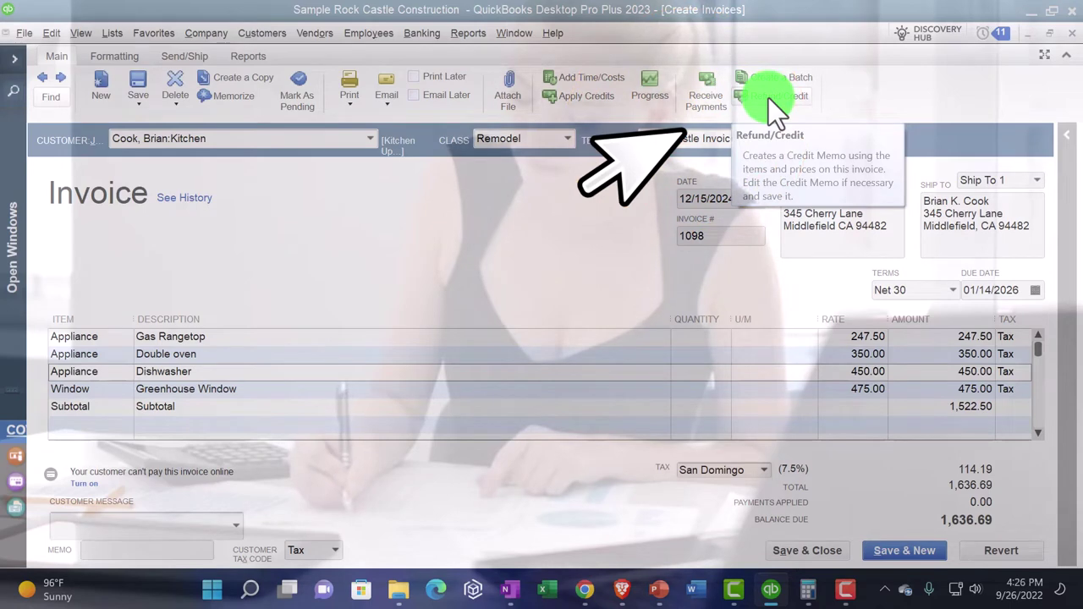
Preview the printed invoice from the formatting commands and look over the invoice's shipping and email options.
left_click(99, 49)
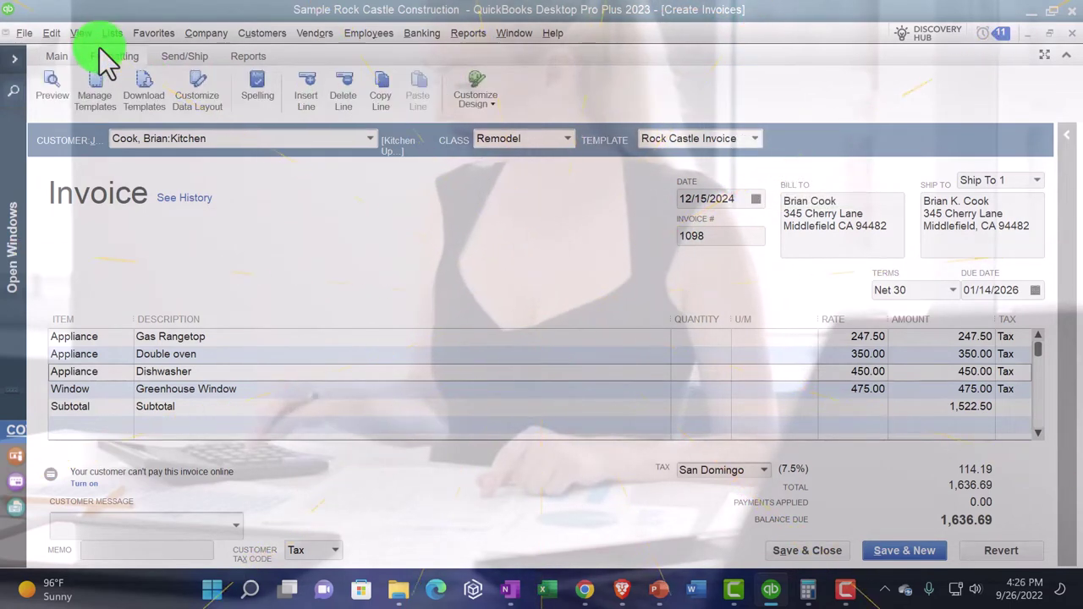
left_click(53, 92)
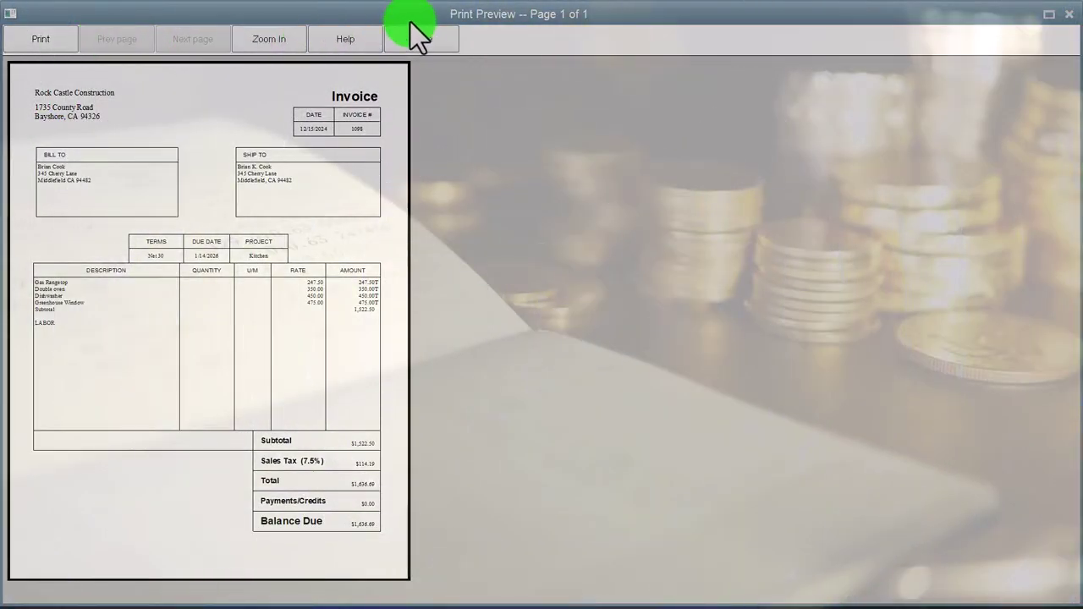
left_click(431, 41)
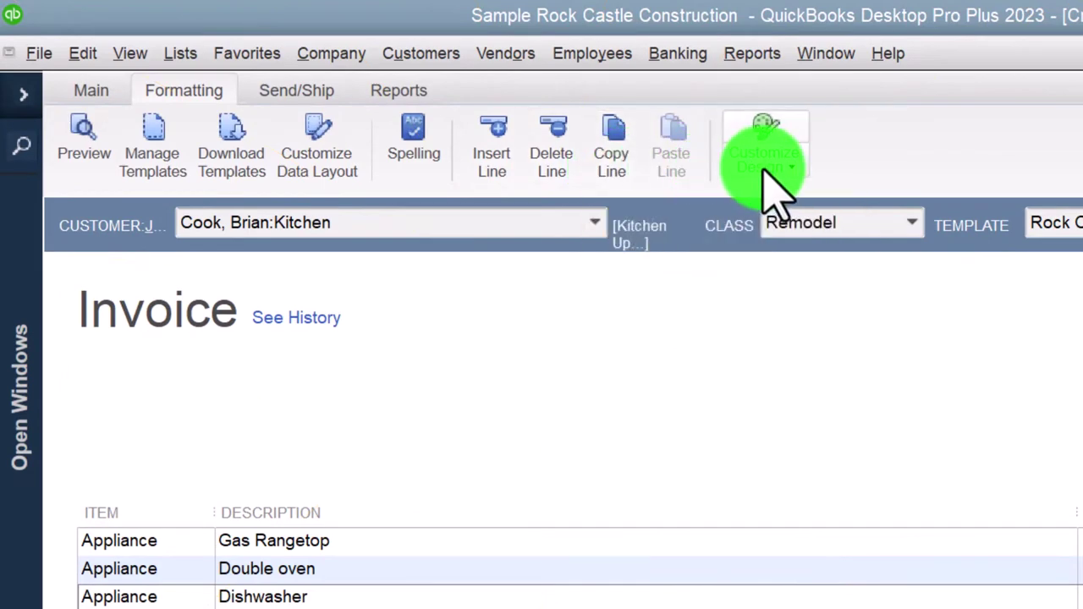
left_click(296, 89)
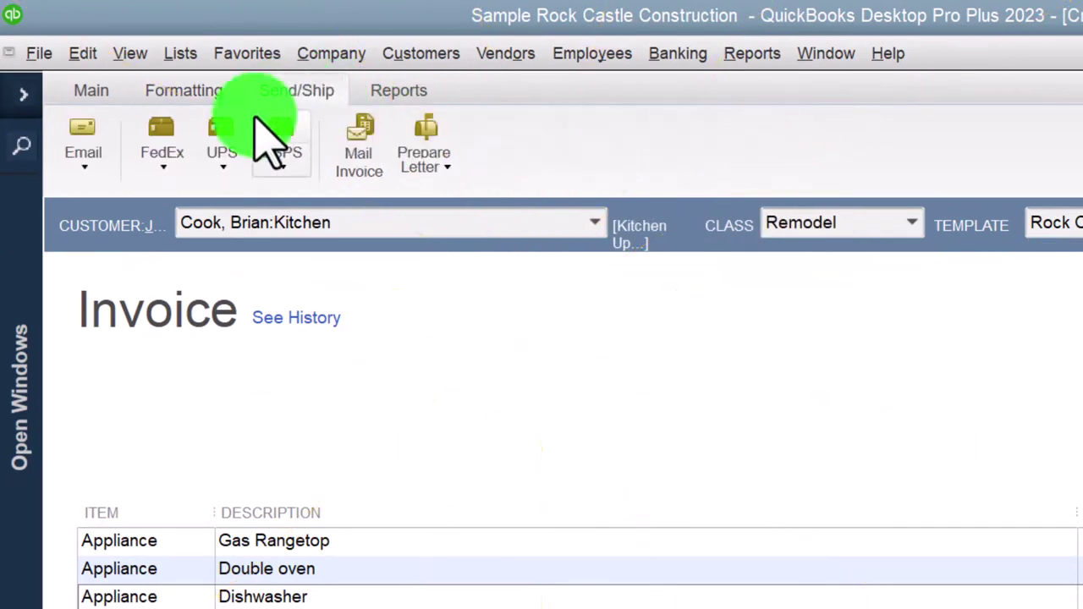
left_click(84, 161)
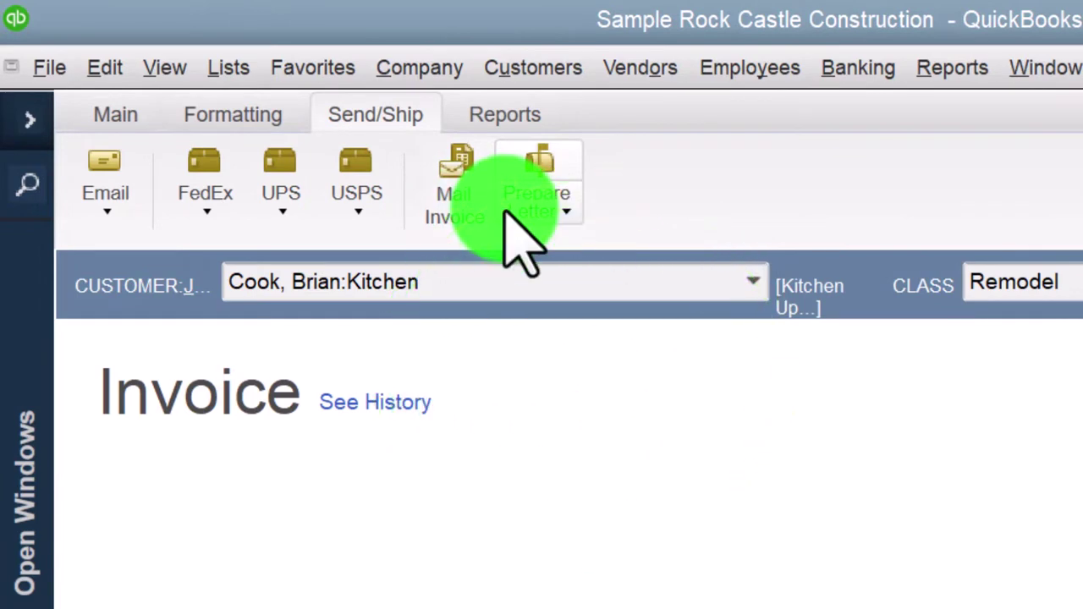
View the customer's QuickReport from the invoice's report commands and close the invoice.
left_click(499, 112)
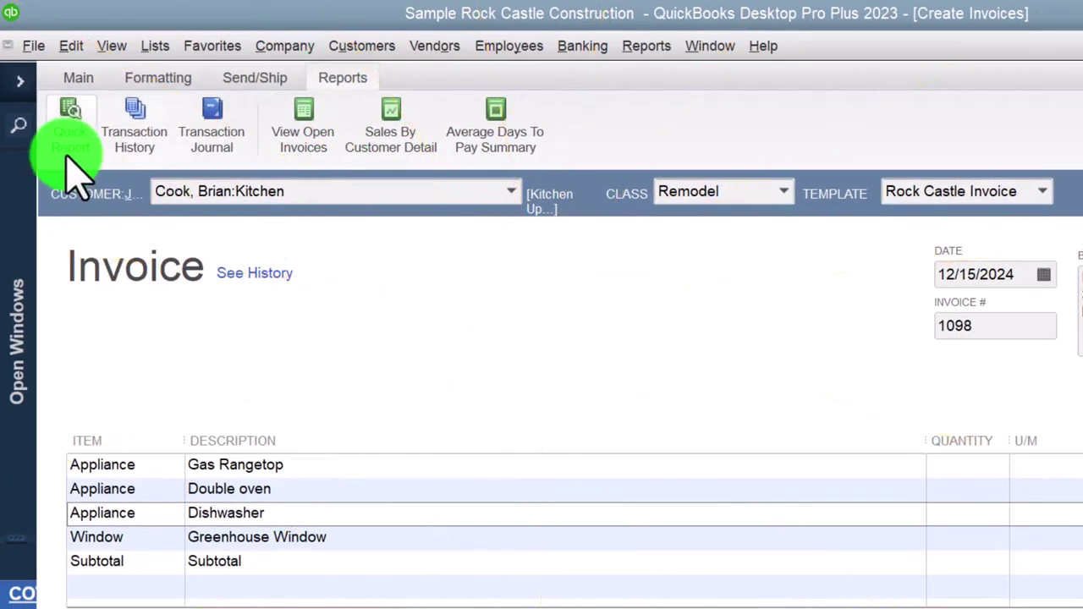
left_click(69, 148)
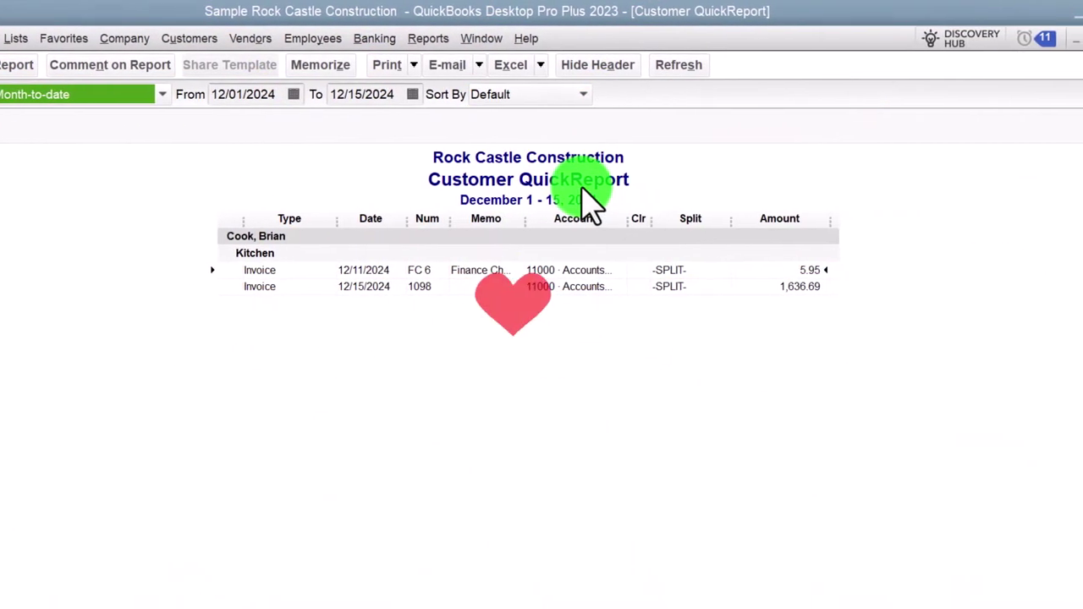
double_click(454, 269)
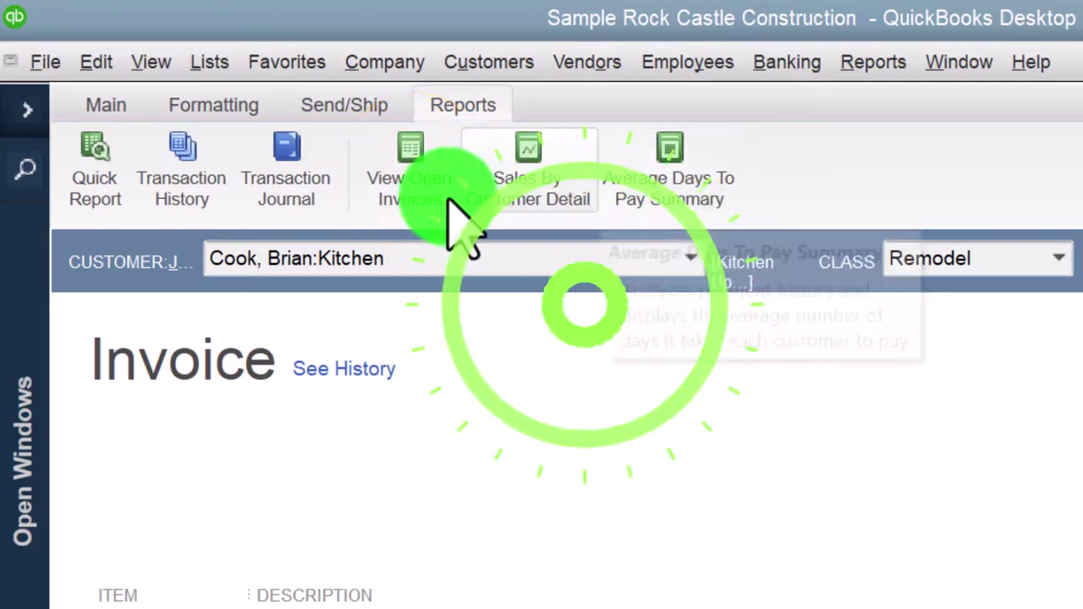
left_click(105, 105)
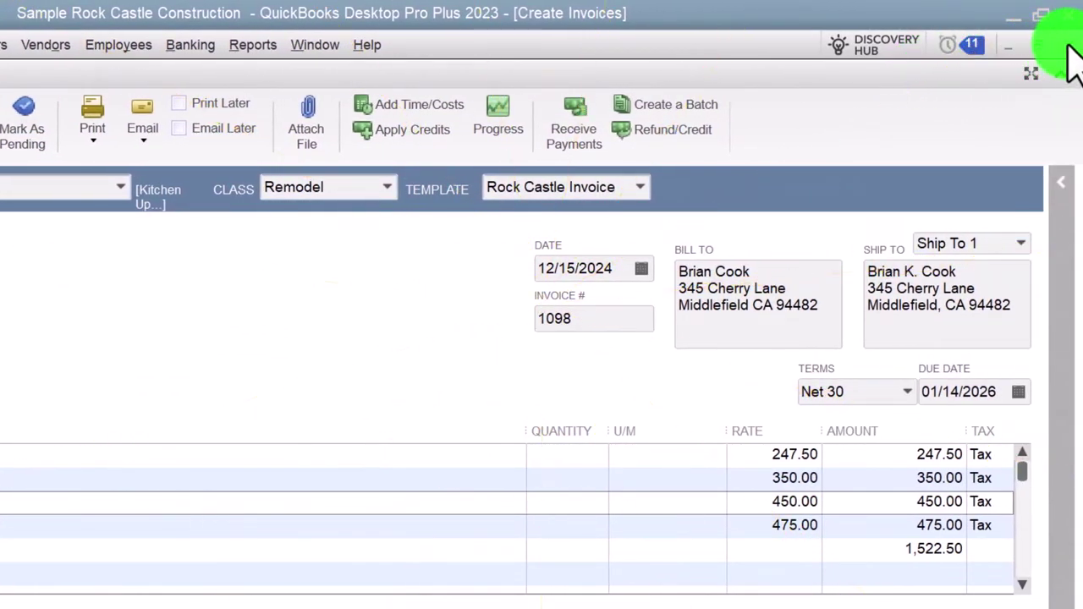
left_click(1068, 46)
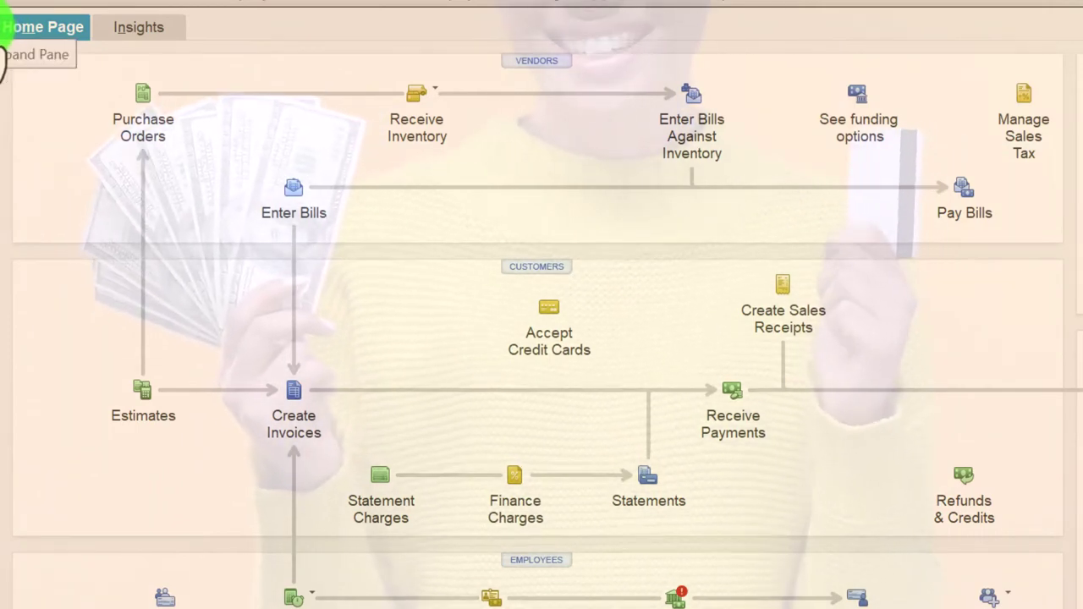
Open the Balance Sheet's Accounts Receivable transaction detail and start its date range at 01/01/2024.
left_click(3, 51)
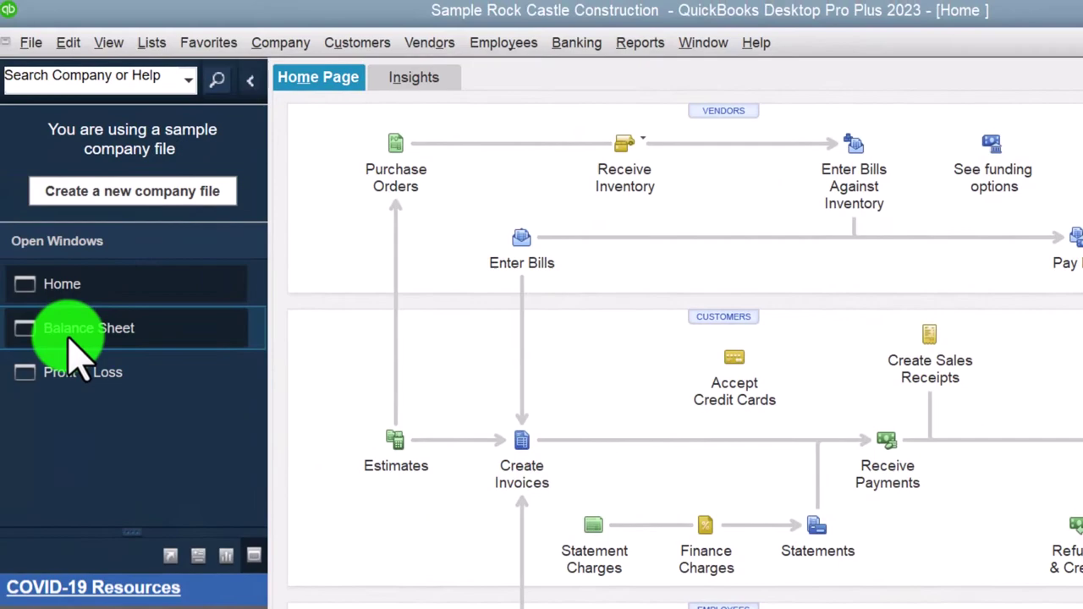
left_click(70, 336)
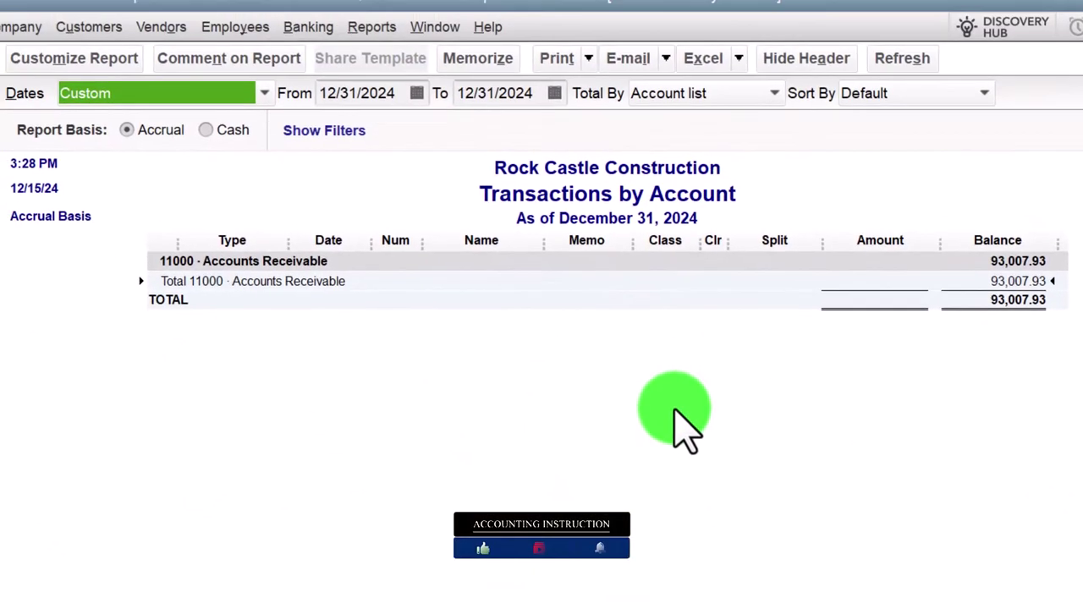
key("Tab")
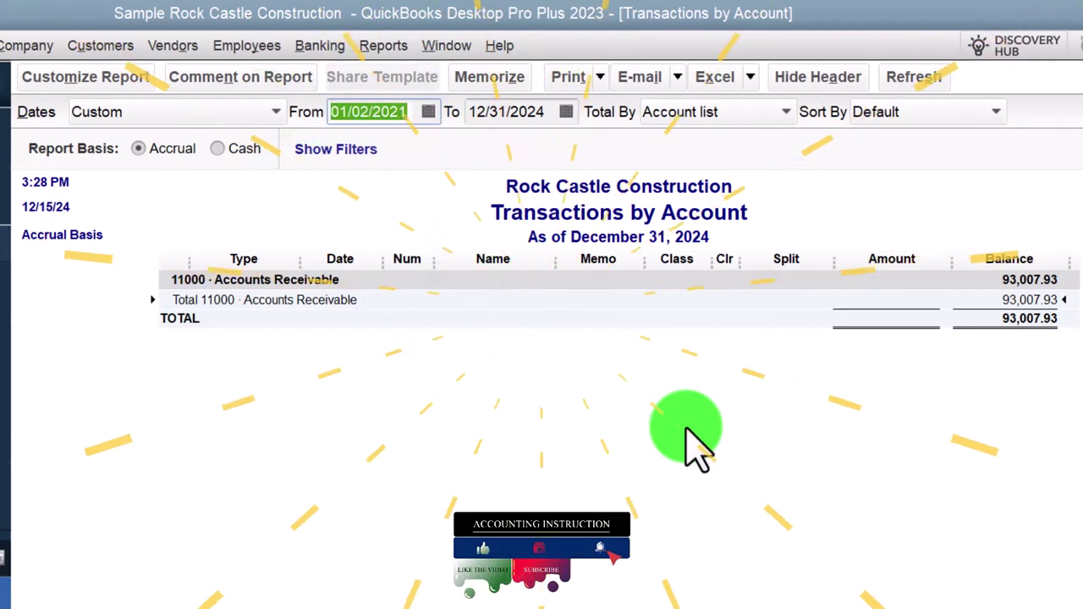
type("0101")
key("Tab")
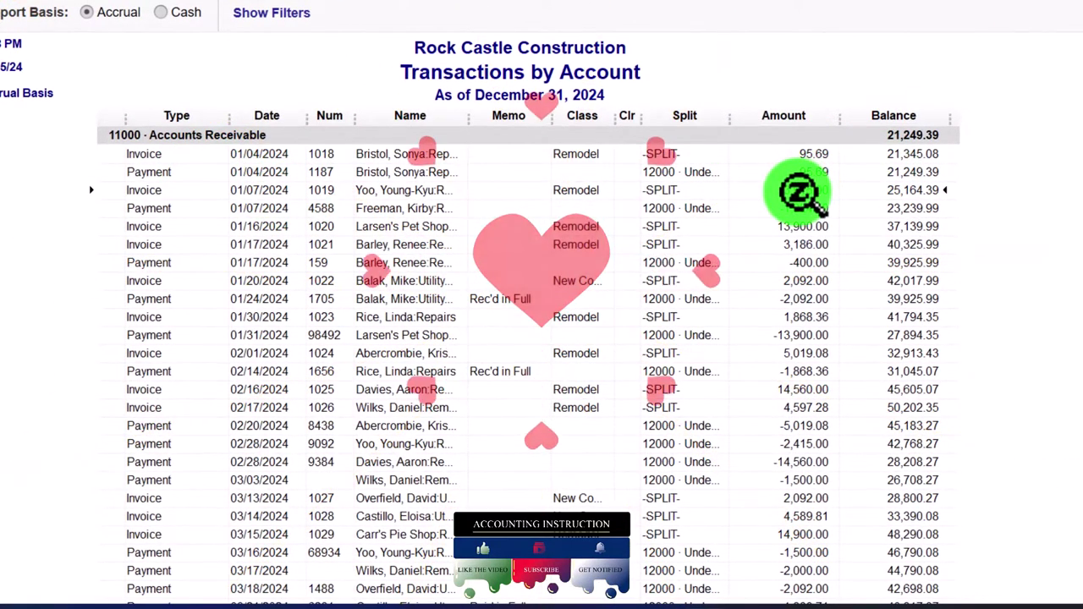
Examine the 01/17/2024 invoice for 3,186.00 from the Accounts Receivable detail and return to the Balance Sheet.
double_click(808, 245)
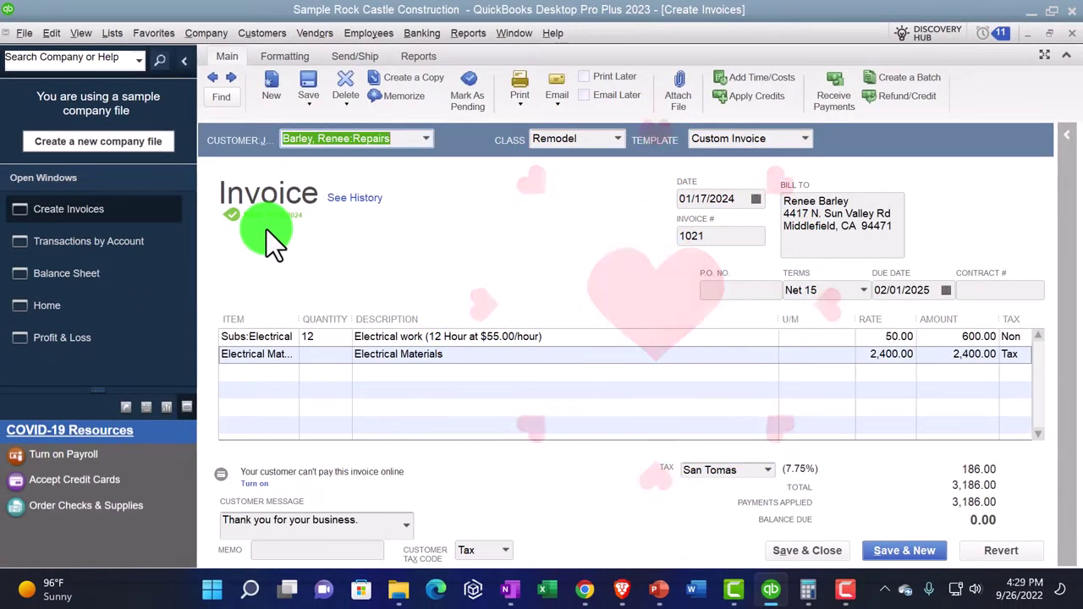
left_click(1067, 36)
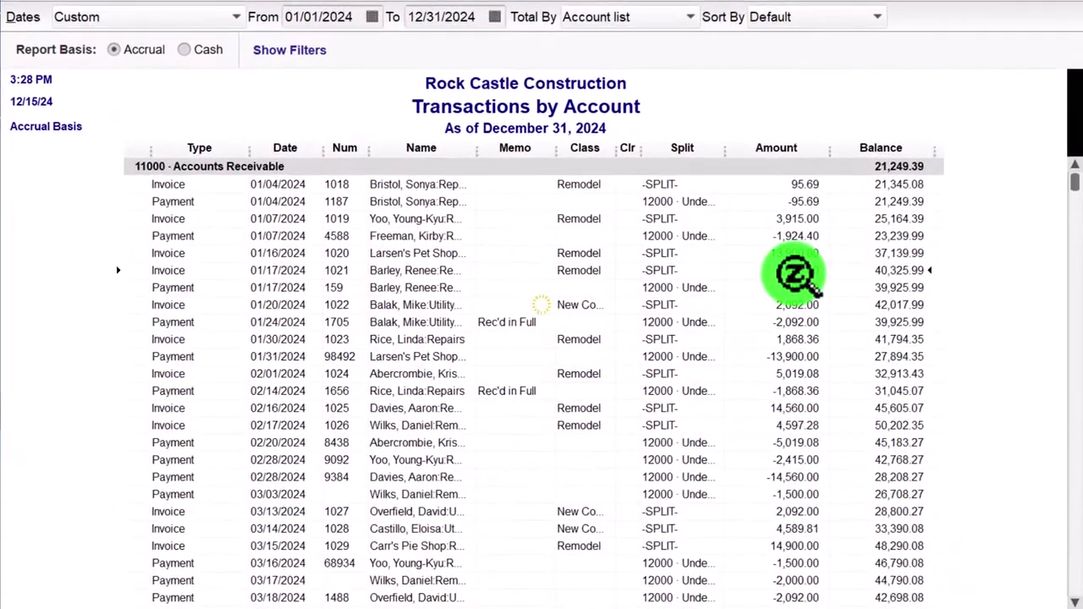
double_click(794, 271)
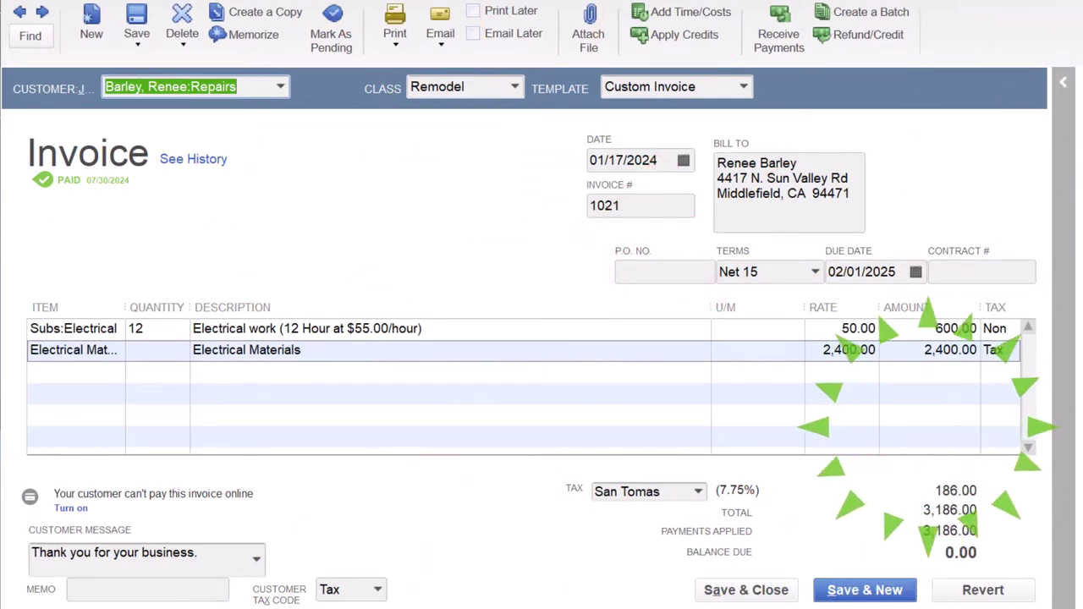
key("Escape")
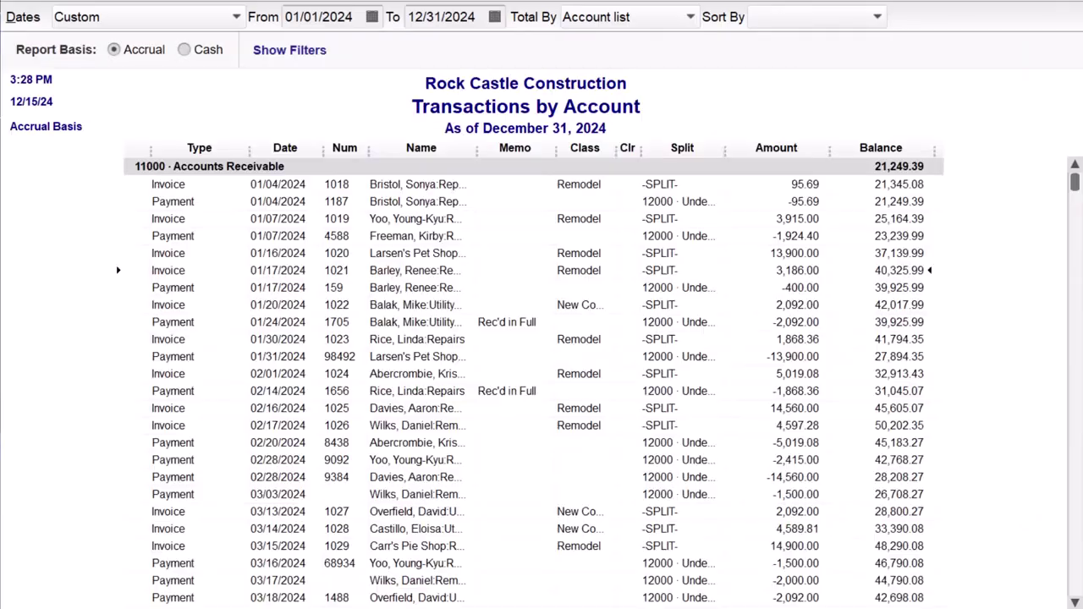
key("Escape")
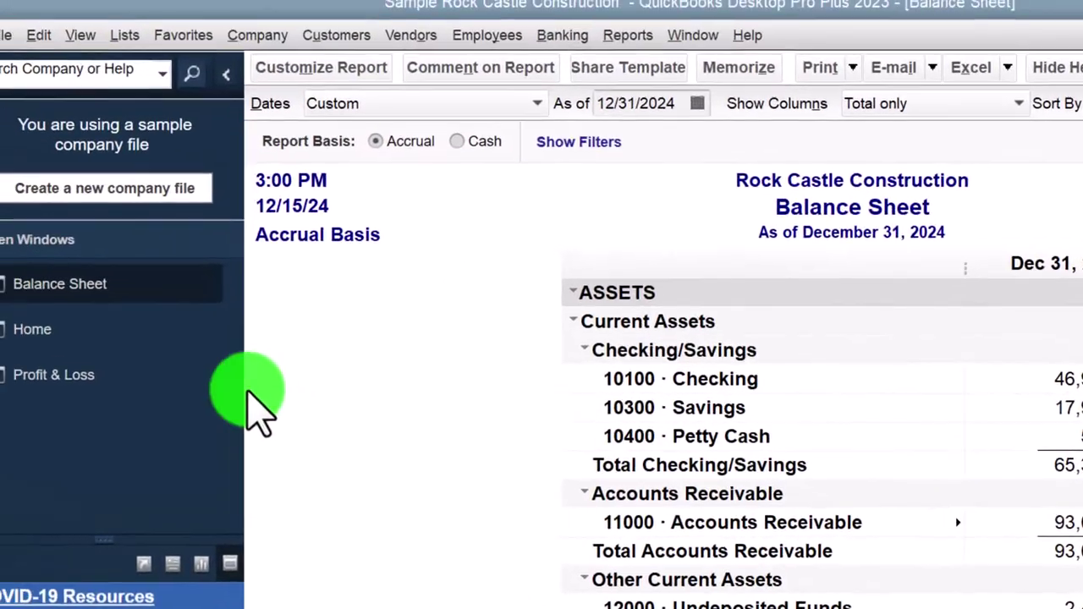
Review the income accounts on the Profit & Loss and view the Labor Income transaction detail.
left_click(81, 383)
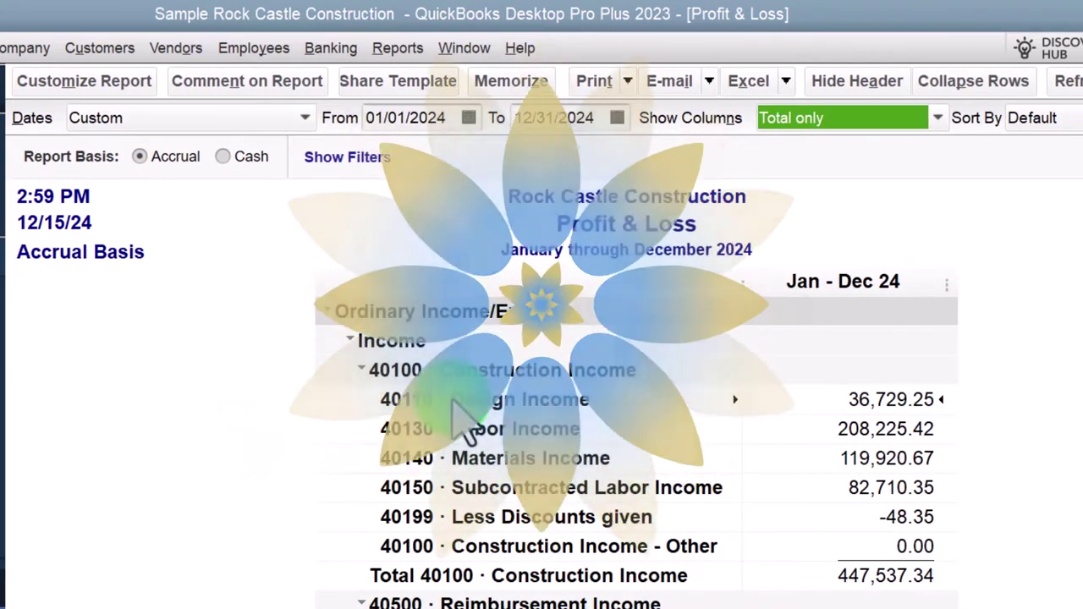
scroll(463, 430, "down", 1)
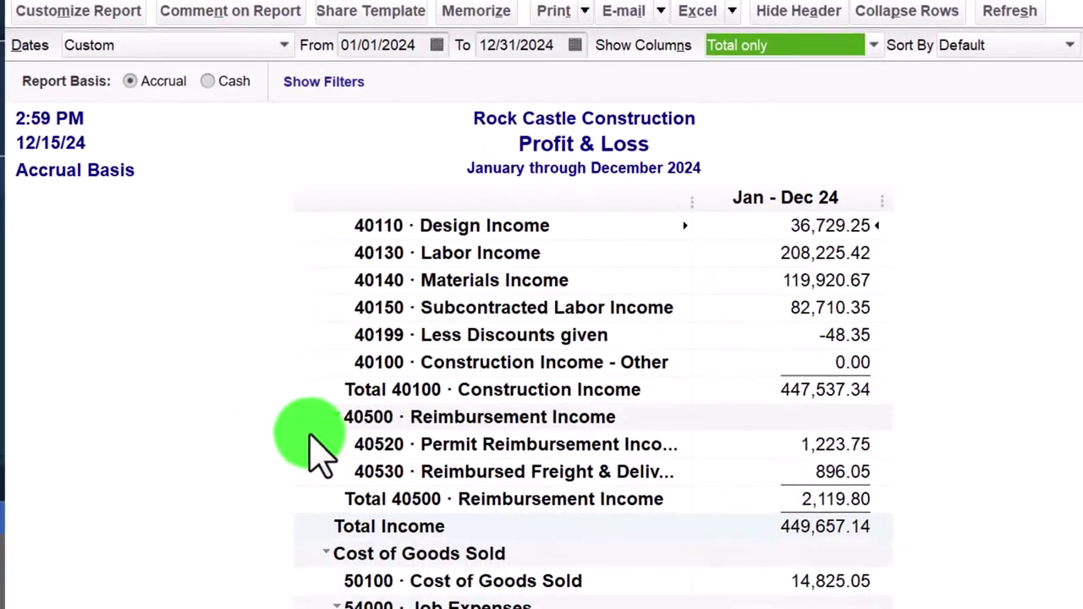
scroll(322, 449, "up", 1)
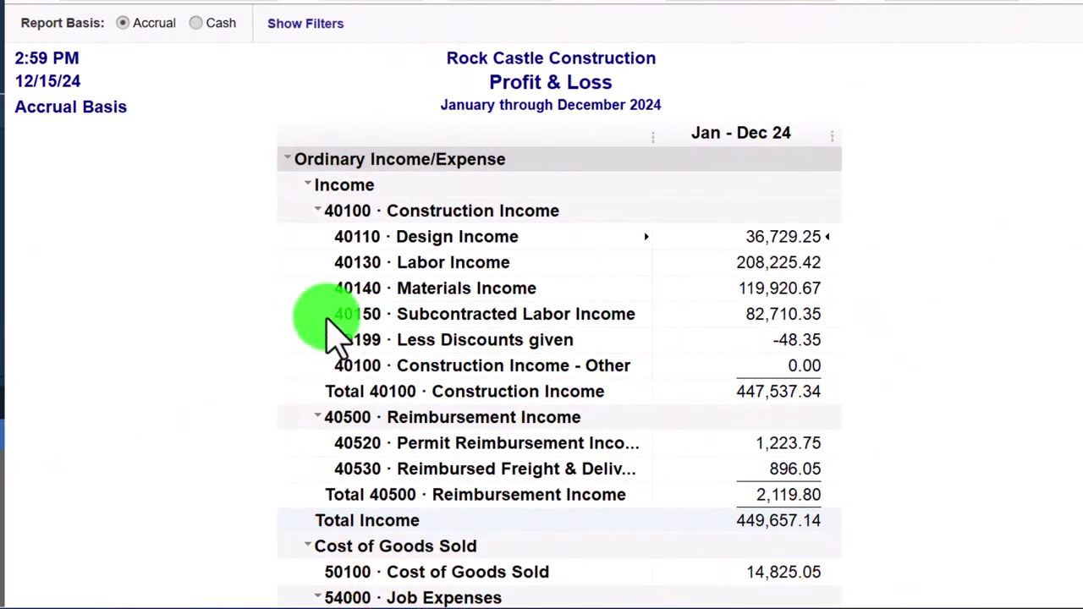
double_click(787, 264)
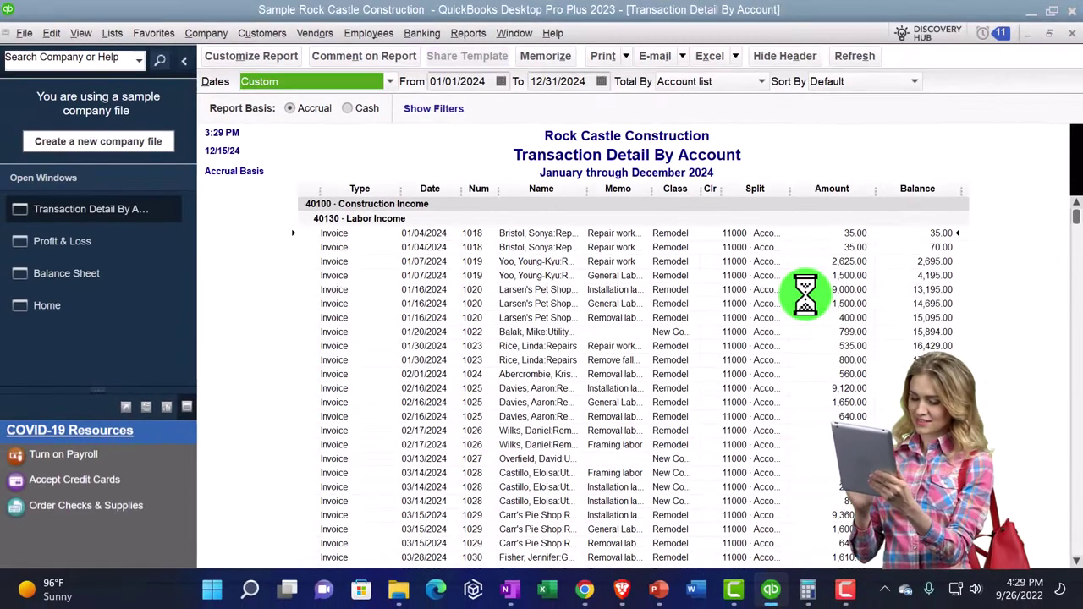
left_click(1070, 38)
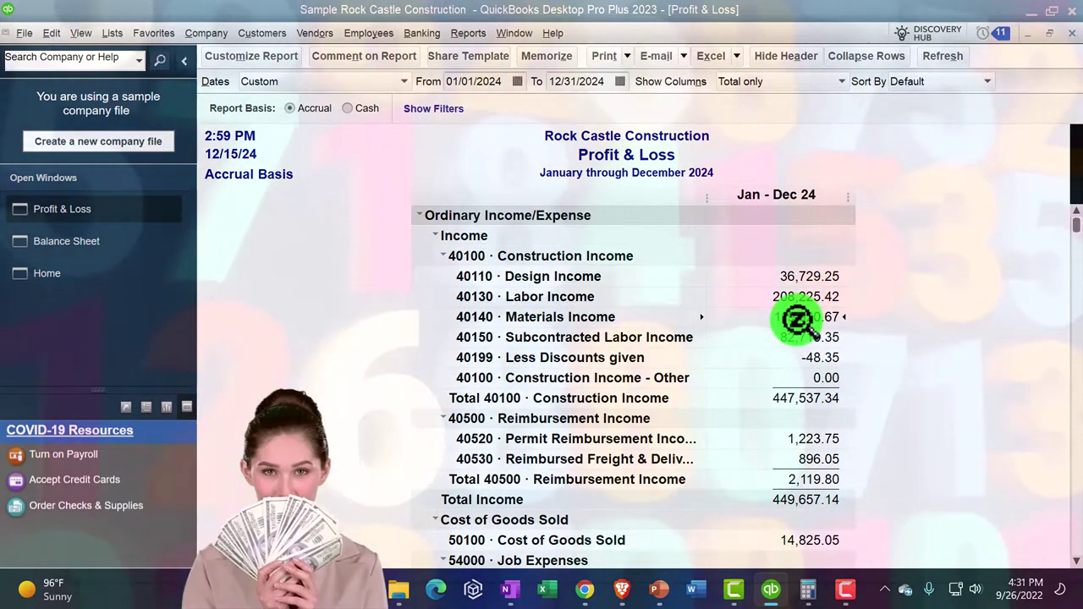
Look through the Profit & Loss report's Materials Income detail and open the 01/17/2024 electrical materials invoice behind the 2,400.00 line.
double_click(797, 319)
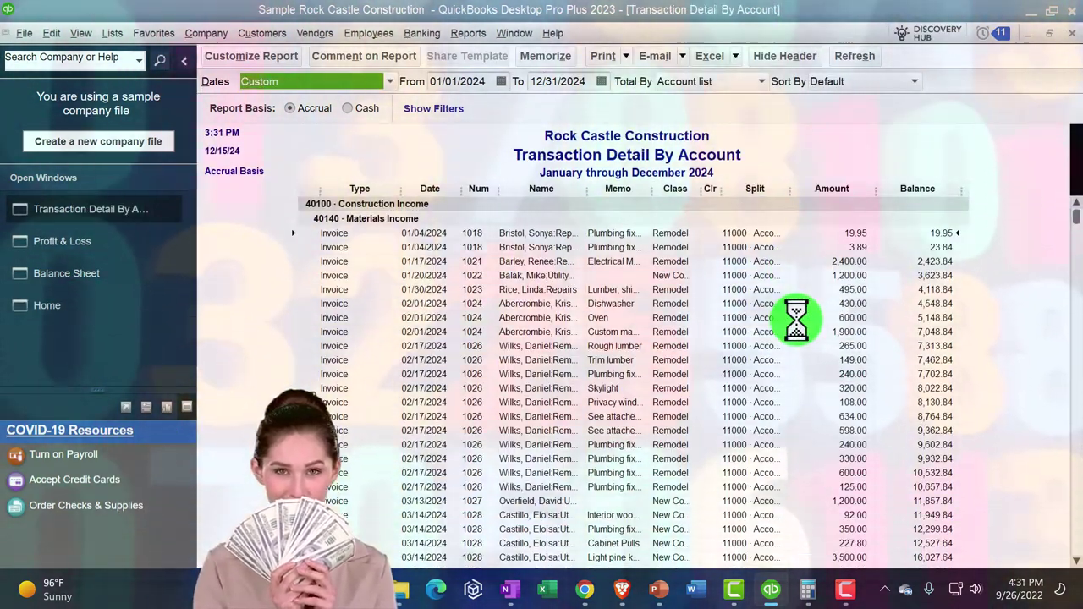
scroll(380, 286, "down", 5)
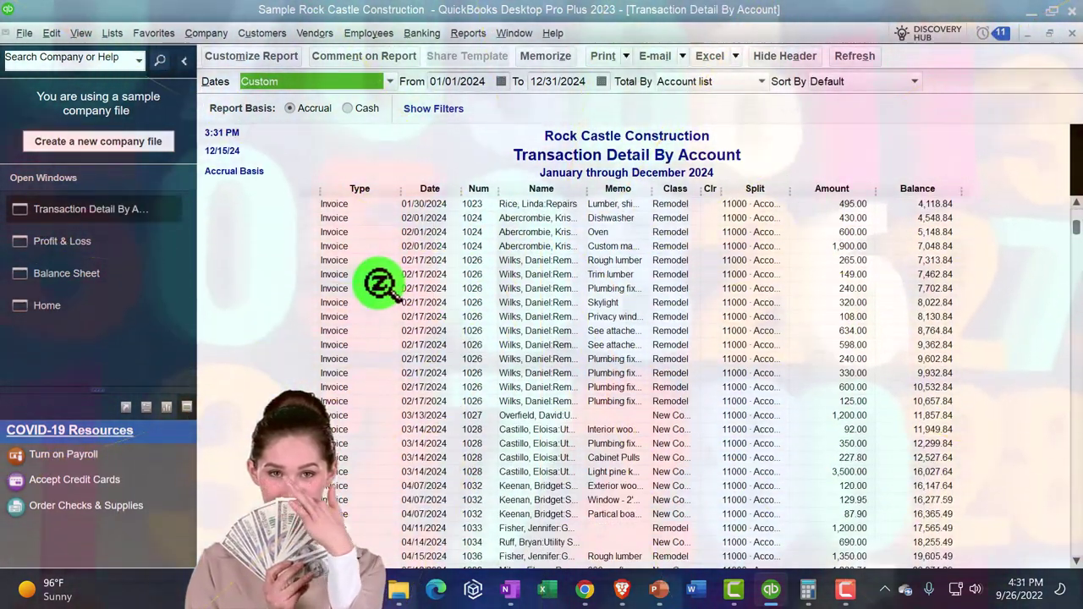
scroll(389, 373, "up", 5)
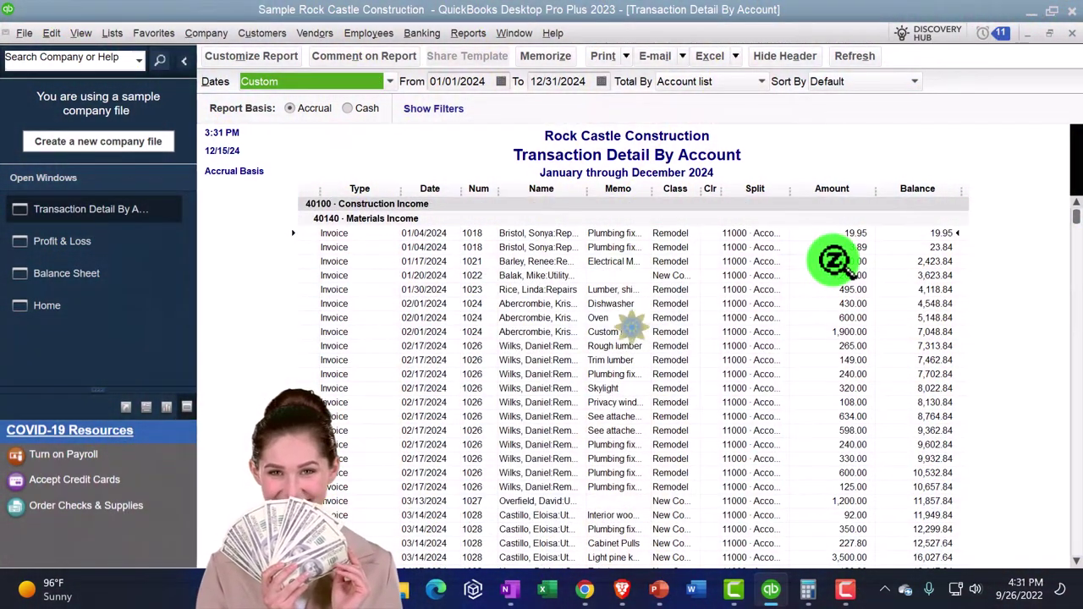
double_click(834, 260)
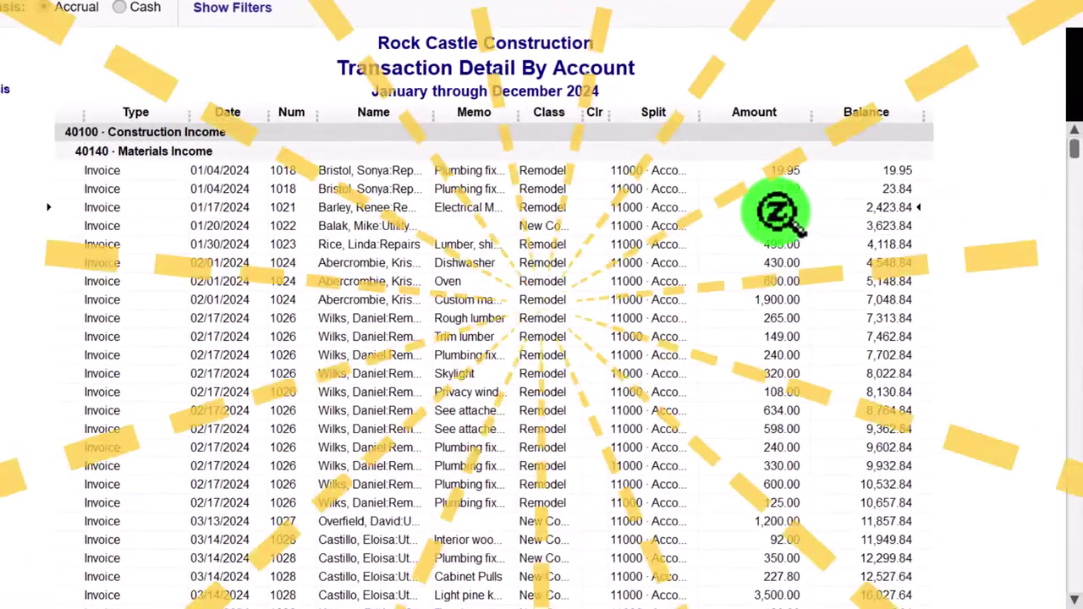
double_click(777, 210)
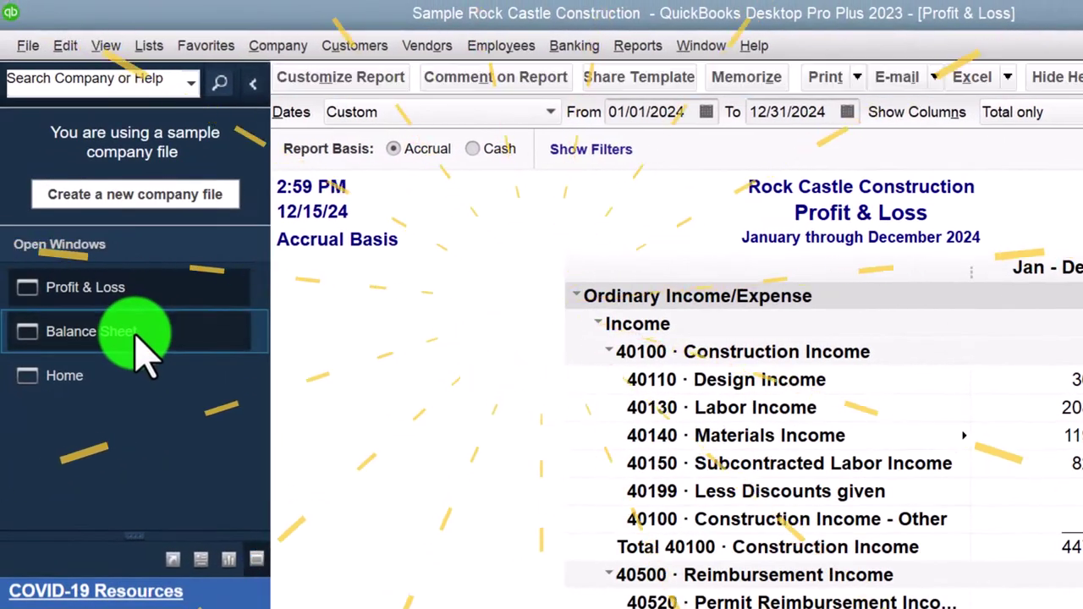
View the Balance Sheet's Sales Tax Payable transactions from 01/01/2024 and open the 01/17/2024 invoice.
left_click(138, 343)
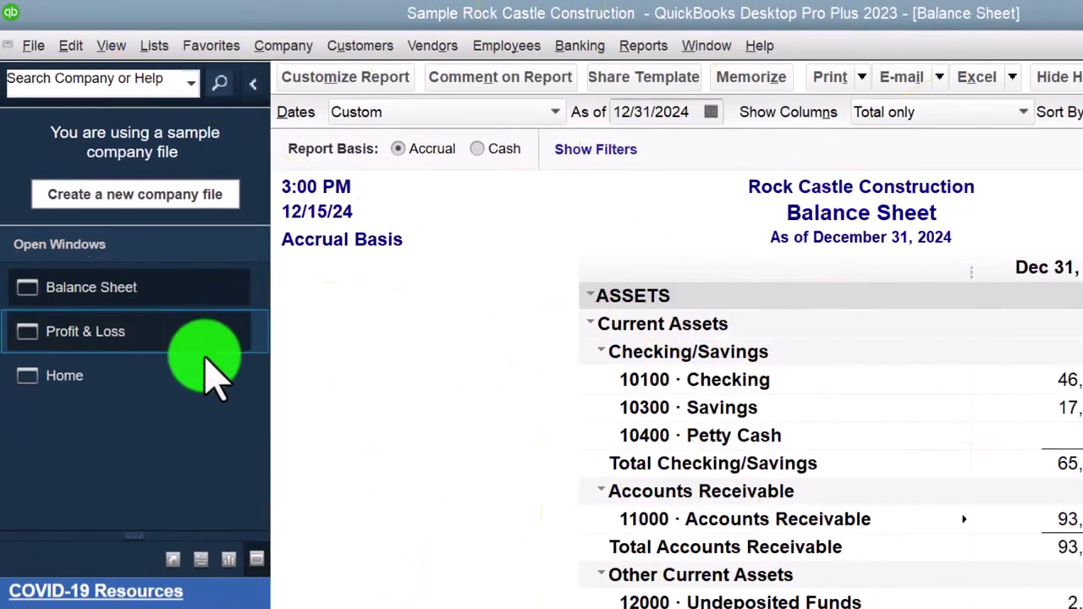
scroll(525, 474, "down", 8)
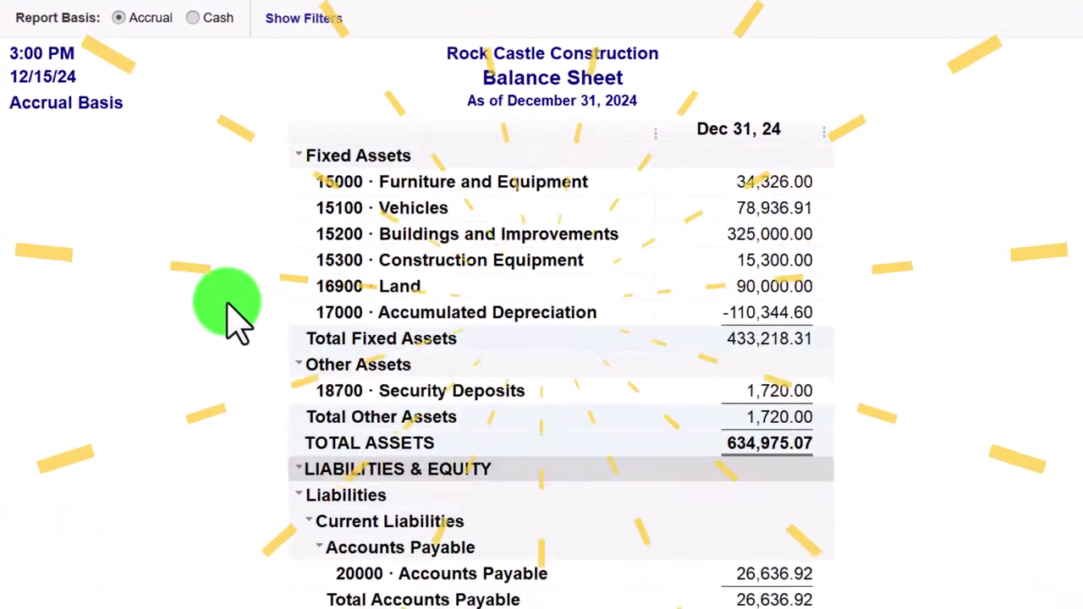
scroll(237, 321, "down", 6)
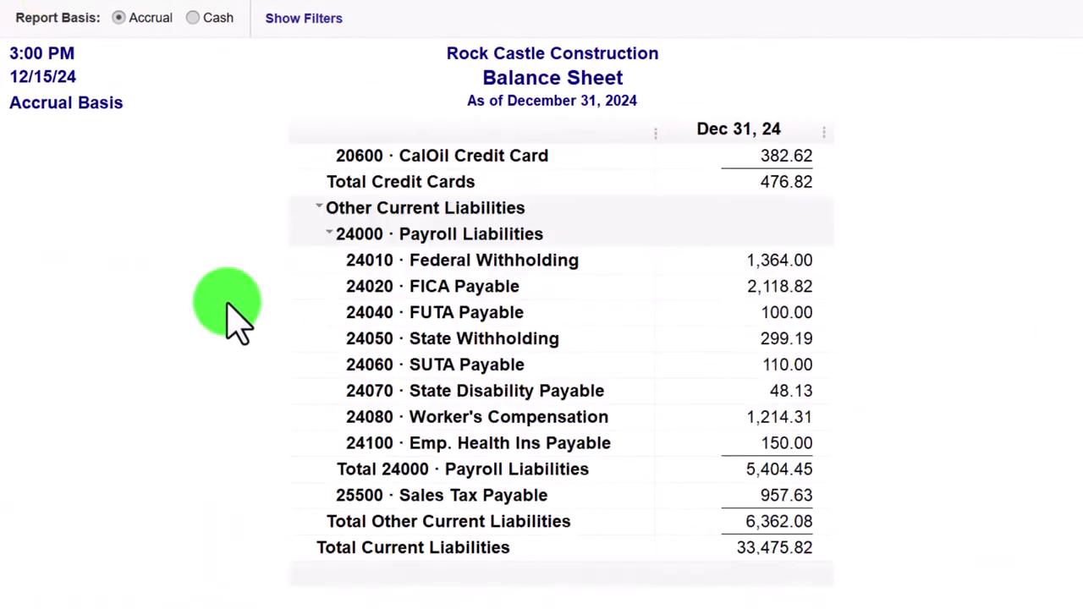
scroll(237, 322, "down", 1)
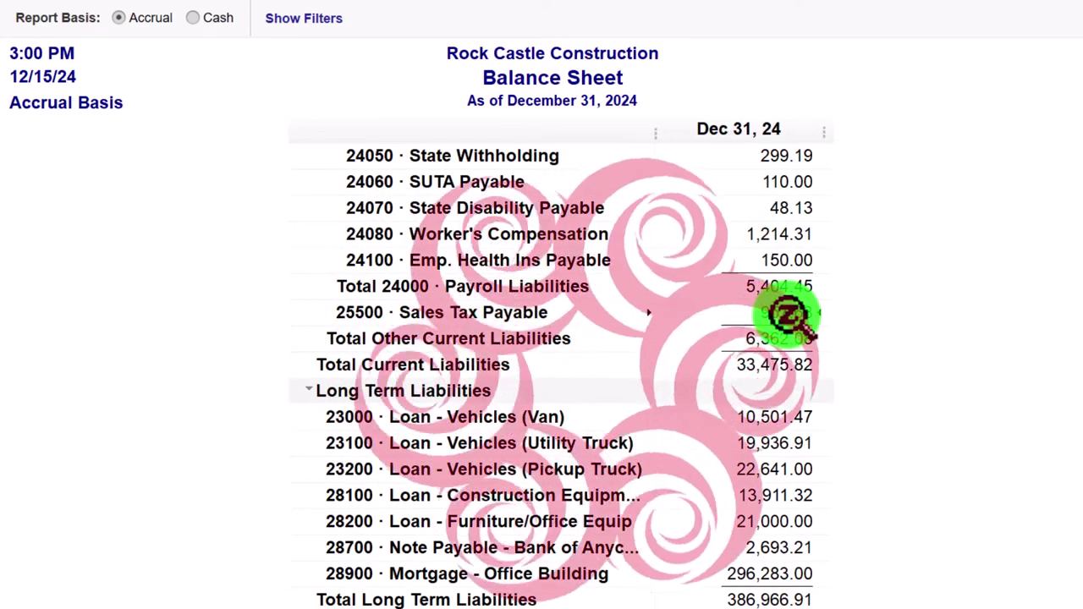
double_click(787, 315)
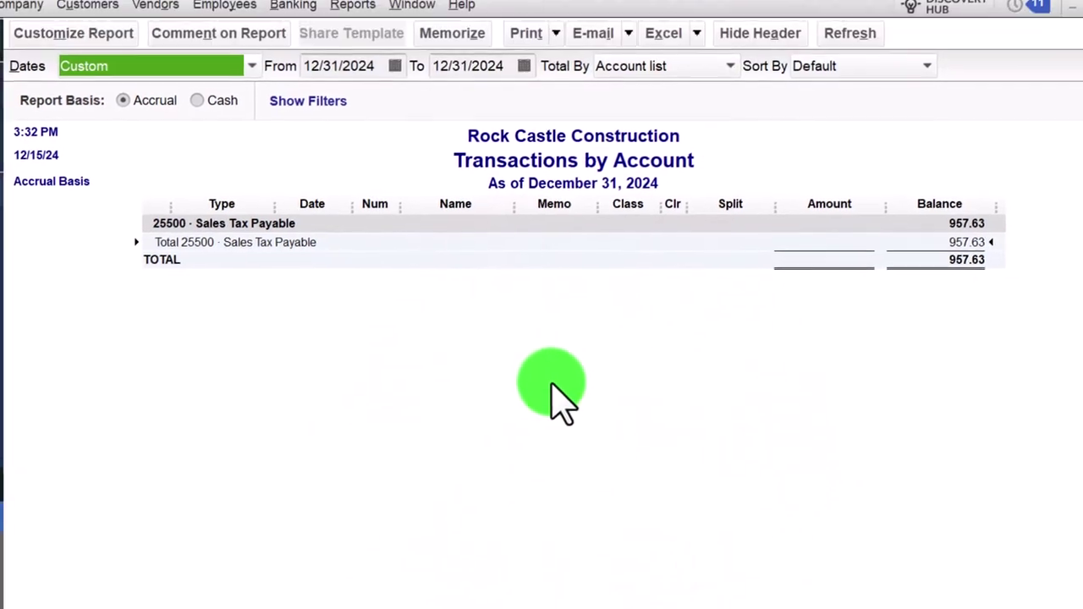
type("01/01/2024")
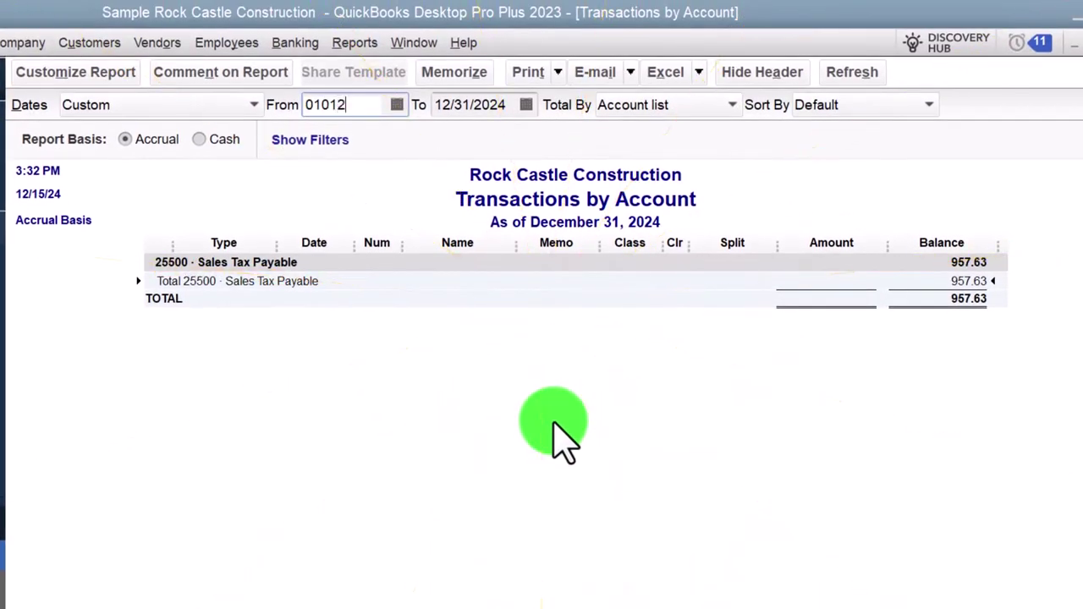
key("Tab")
key("Tab")
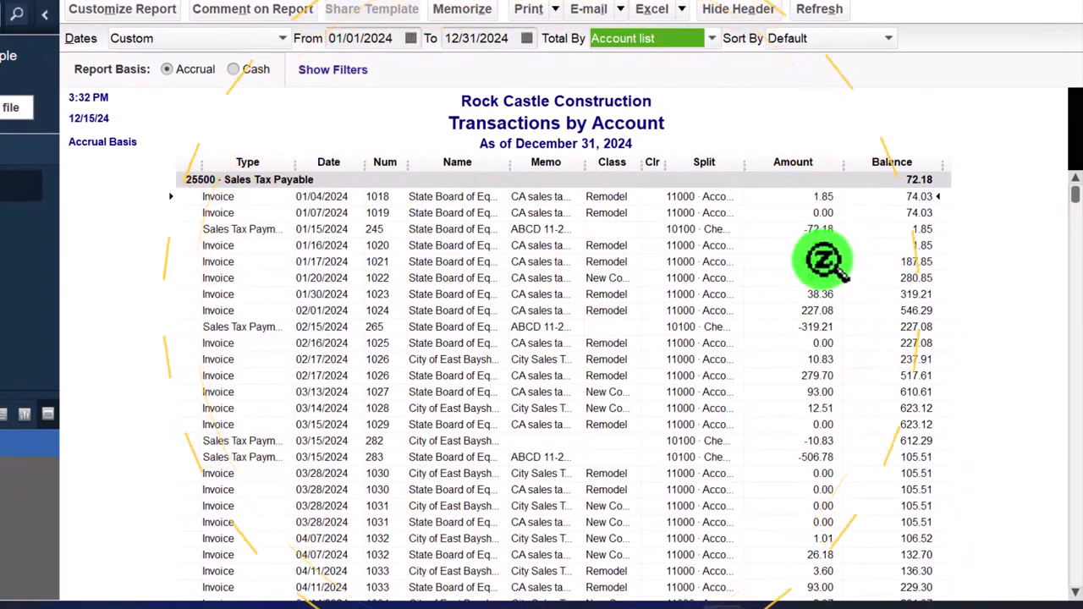
double_click(819, 265)
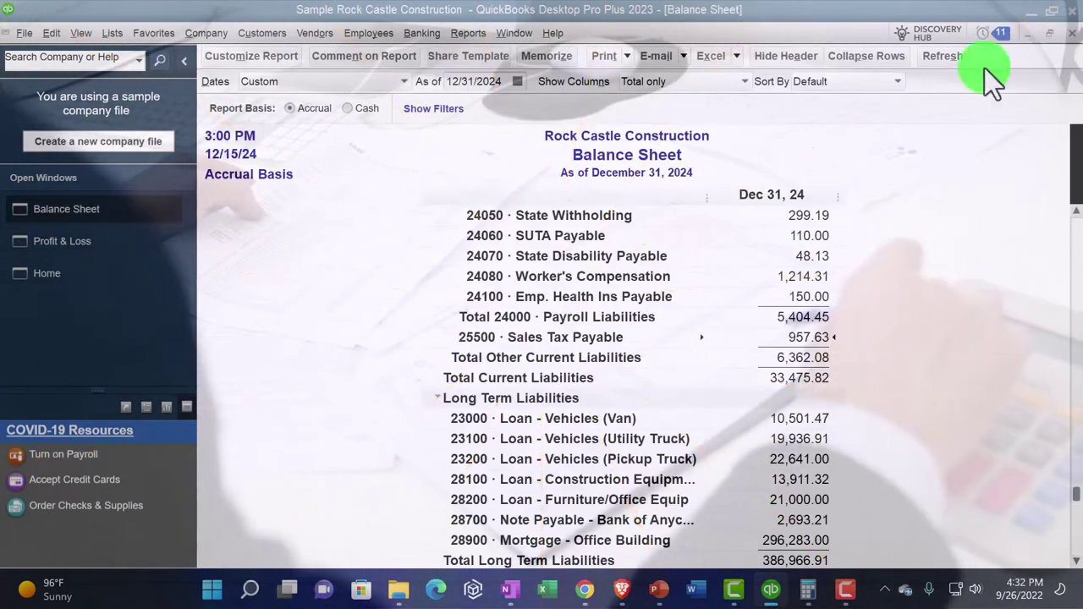
View the Balance Sheet's Inventory Asset transactions from 01/01/2024 and examine the 03/14/2024 invoice behind the light pine cabinet line.
scroll(872, 361, "up", 8)
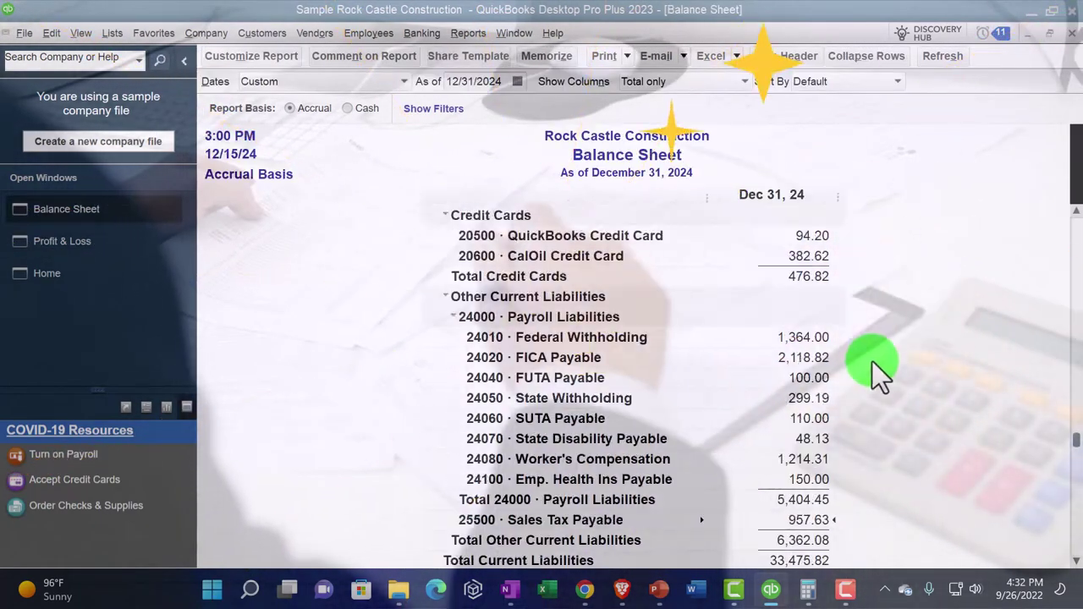
scroll(872, 361, "up", 7)
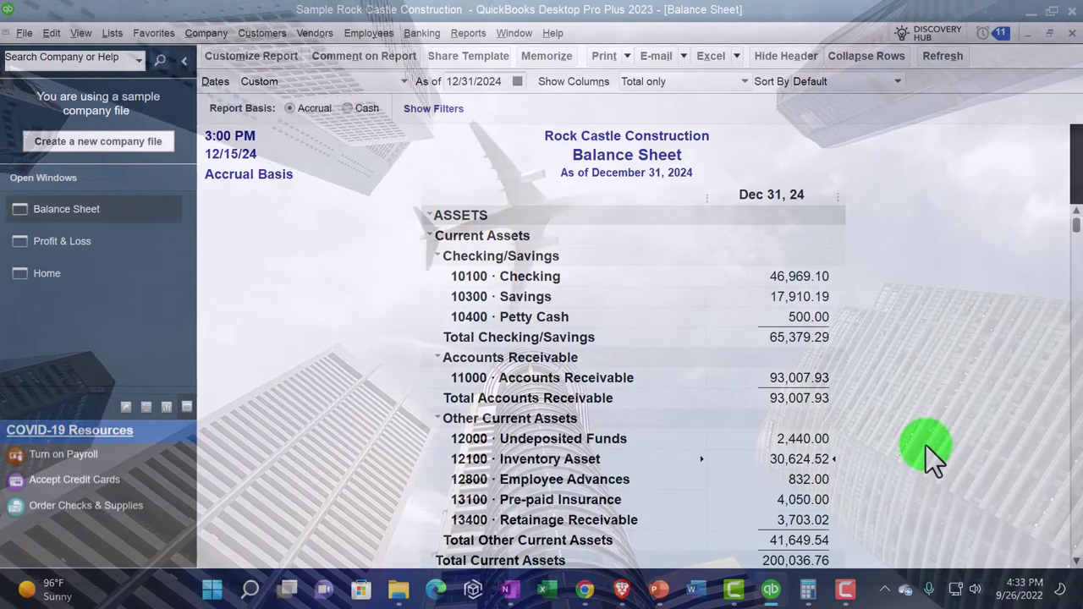
double_click(795, 459)
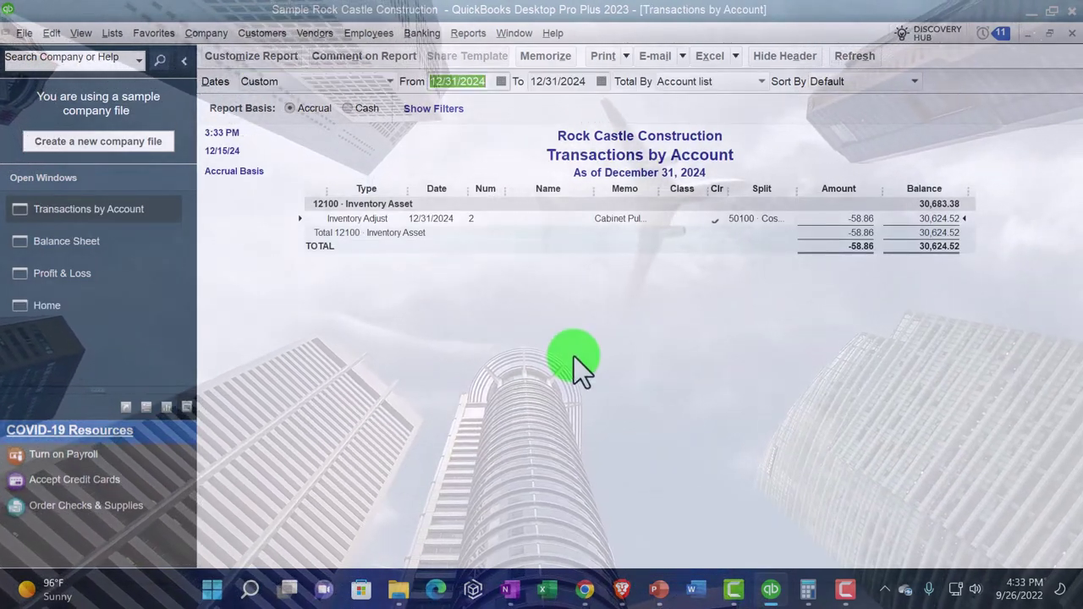
type("01/01/2024")
key("Tab")
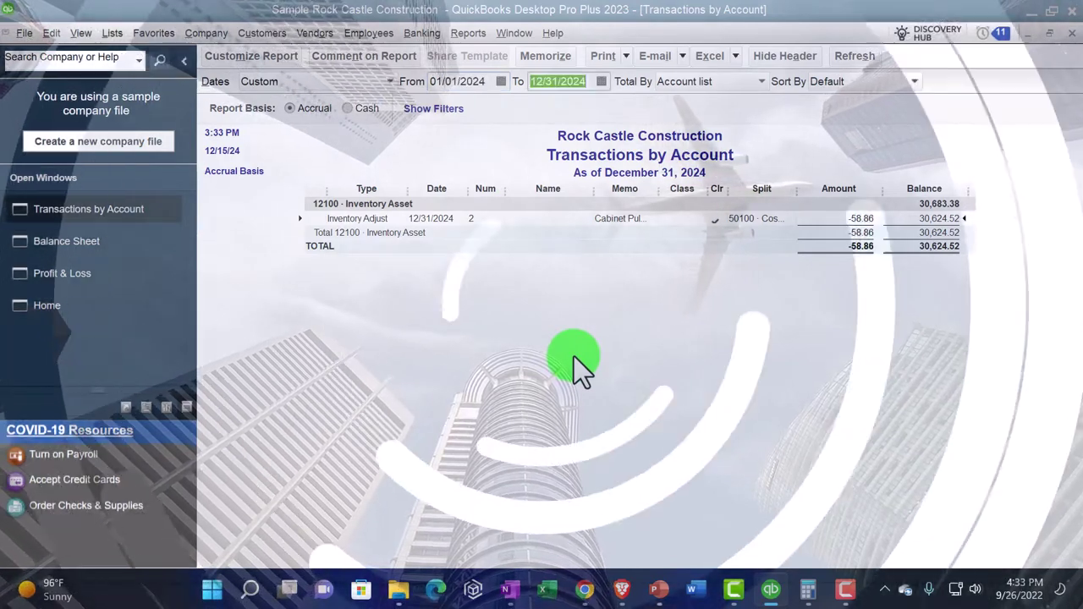
key("Tab")
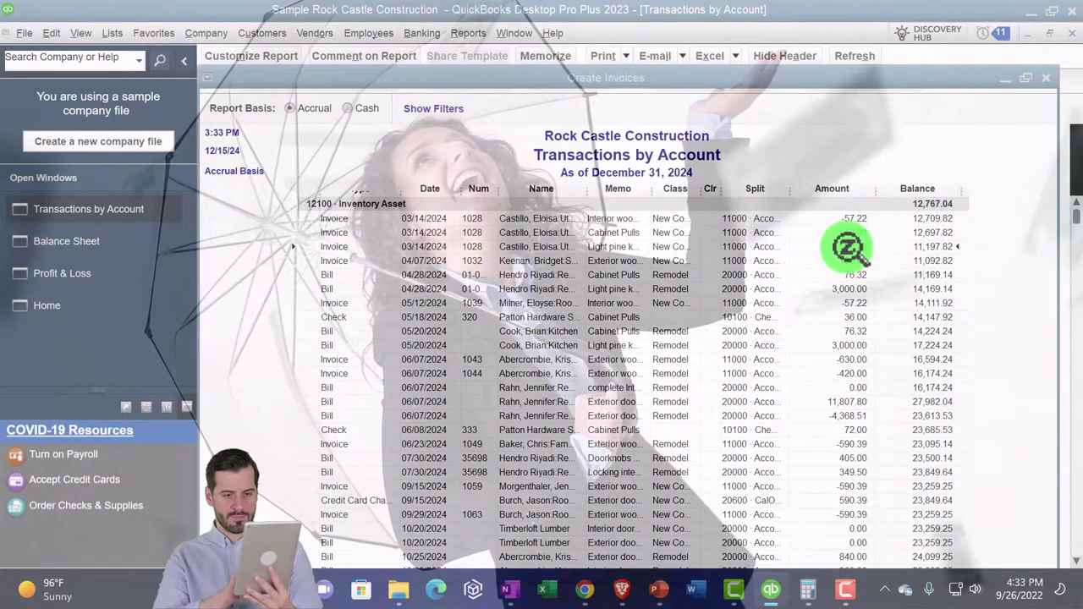
double_click(851, 247)
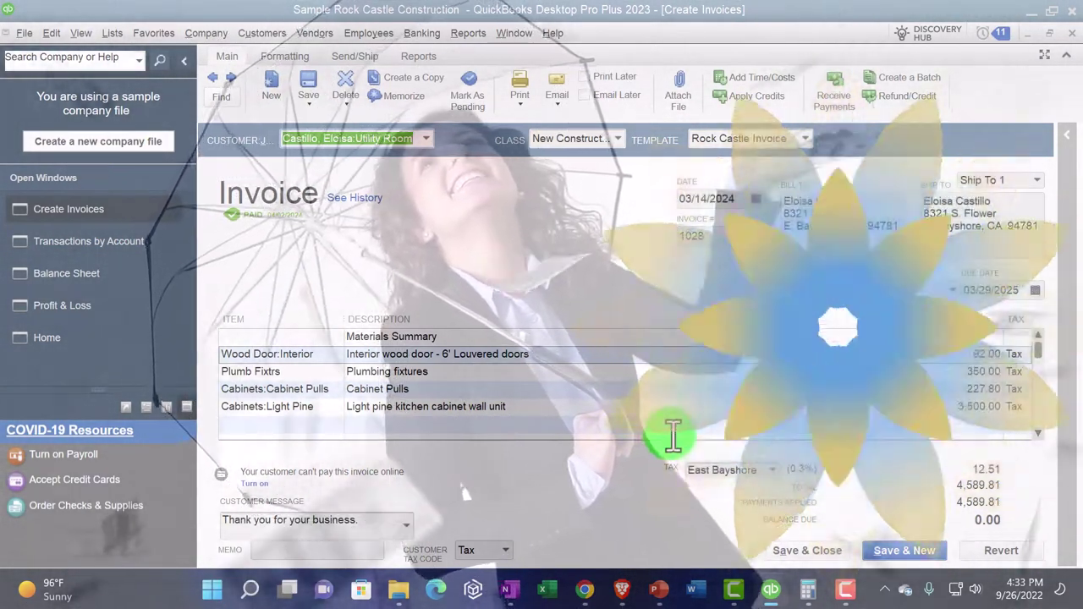
left_click(326, 355)
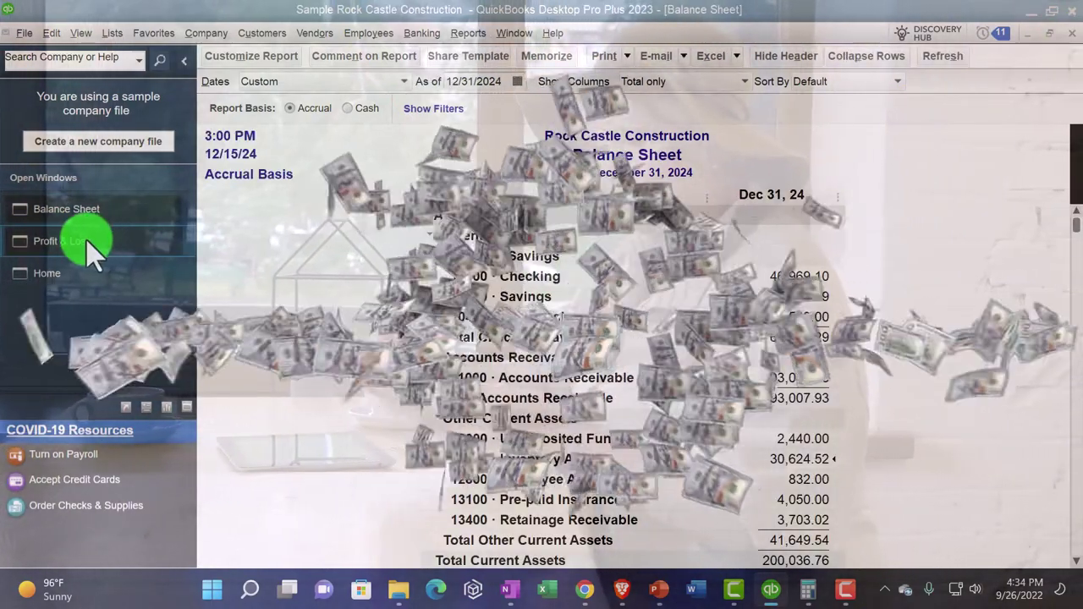
Review the Cost of Goods Sold transaction detail from the Profit & Loss report and close it.
left_click(89, 245)
scroll(499, 317, "down", 4)
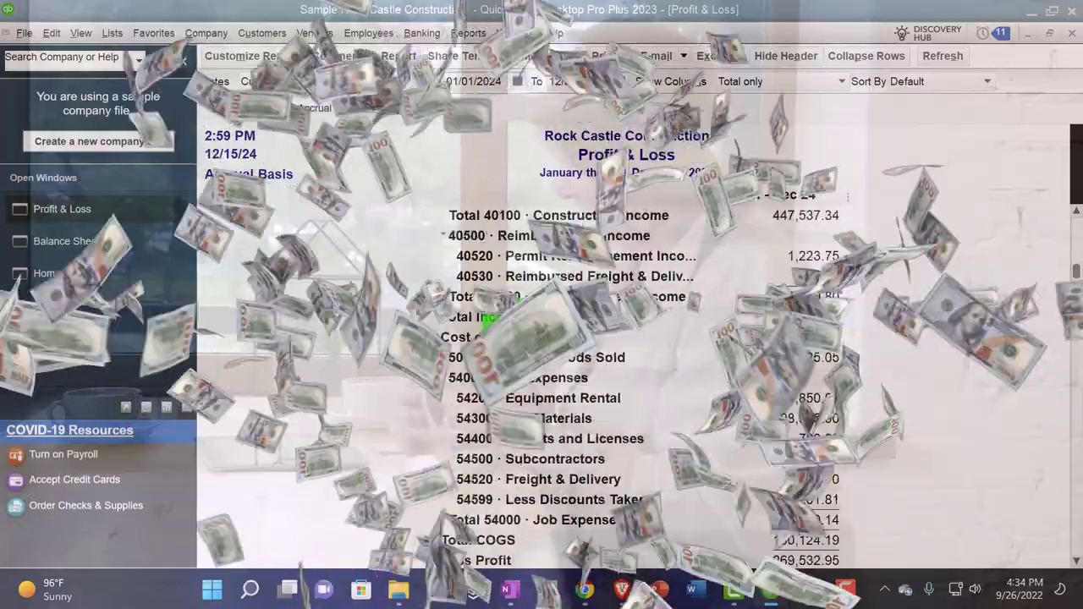
scroll(512, 351, "down", 1)
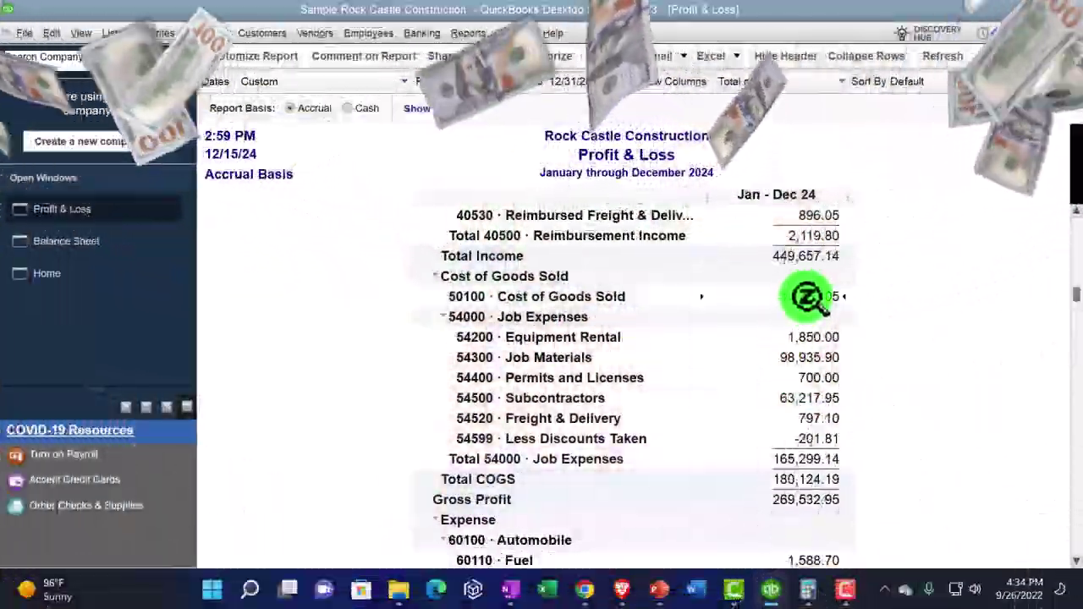
double_click(805, 296)
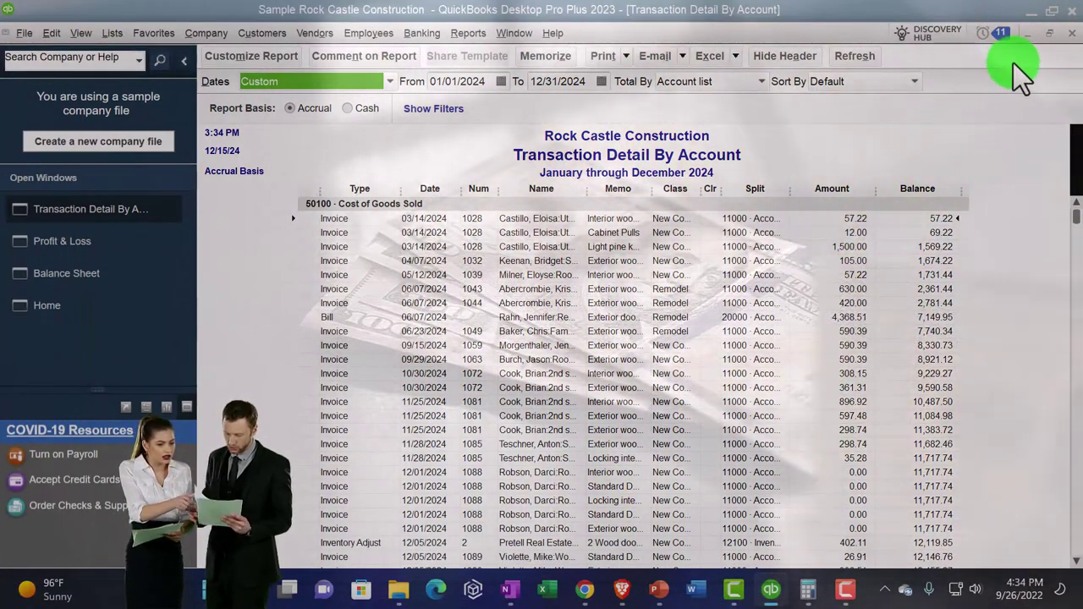
left_click(1071, 33)
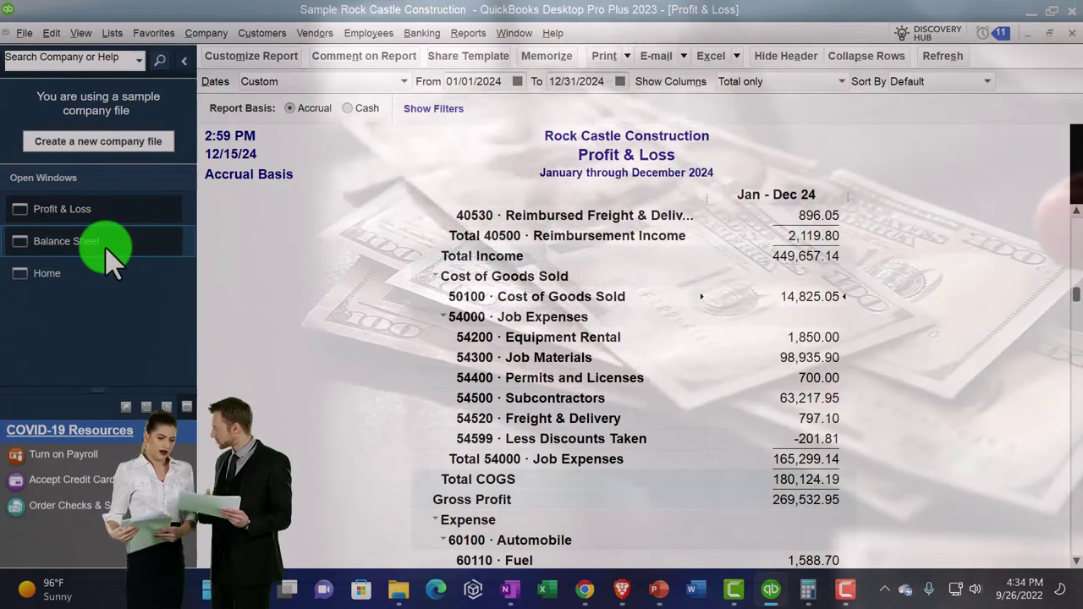
Compare Accounts Receivable on the Balance Sheet with the construction income accounts on the Profit & Loss.
left_click(107, 247)
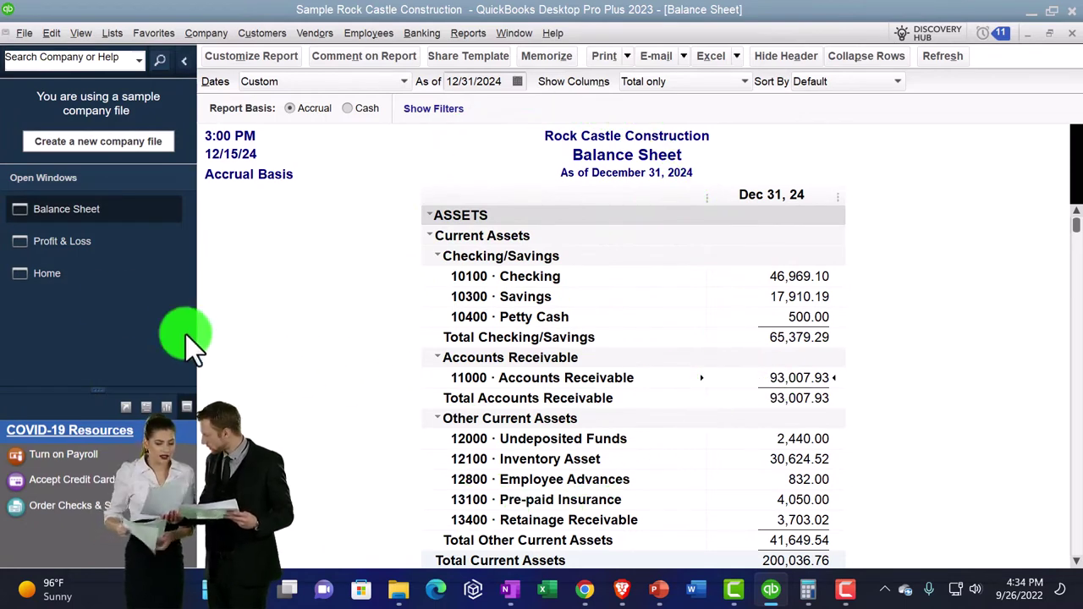
left_click(77, 244)
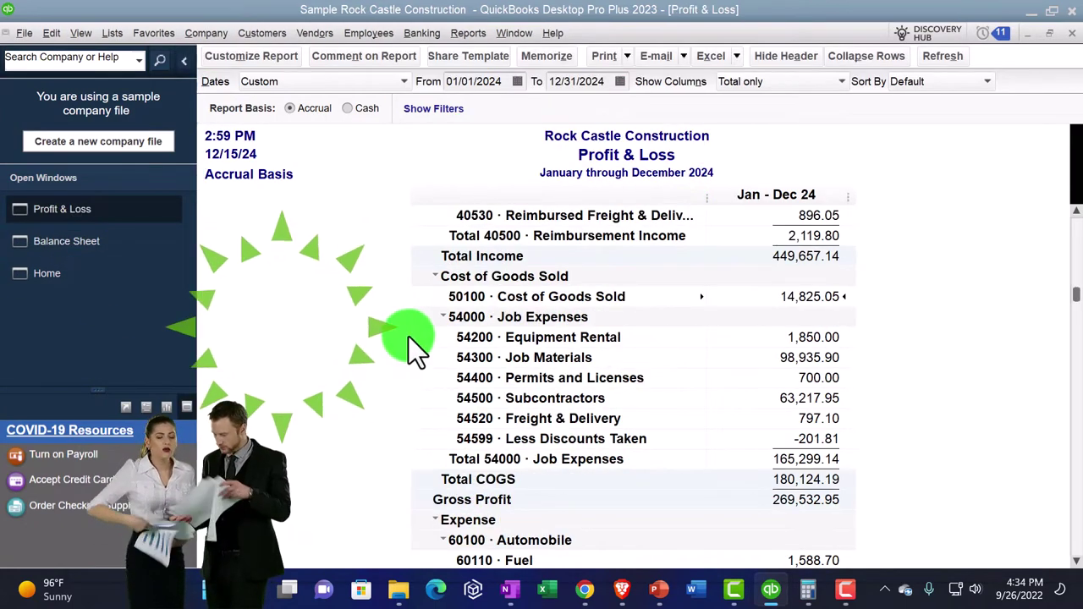
scroll(410, 339, "up", 3)
scroll(410, 339, "up", 1)
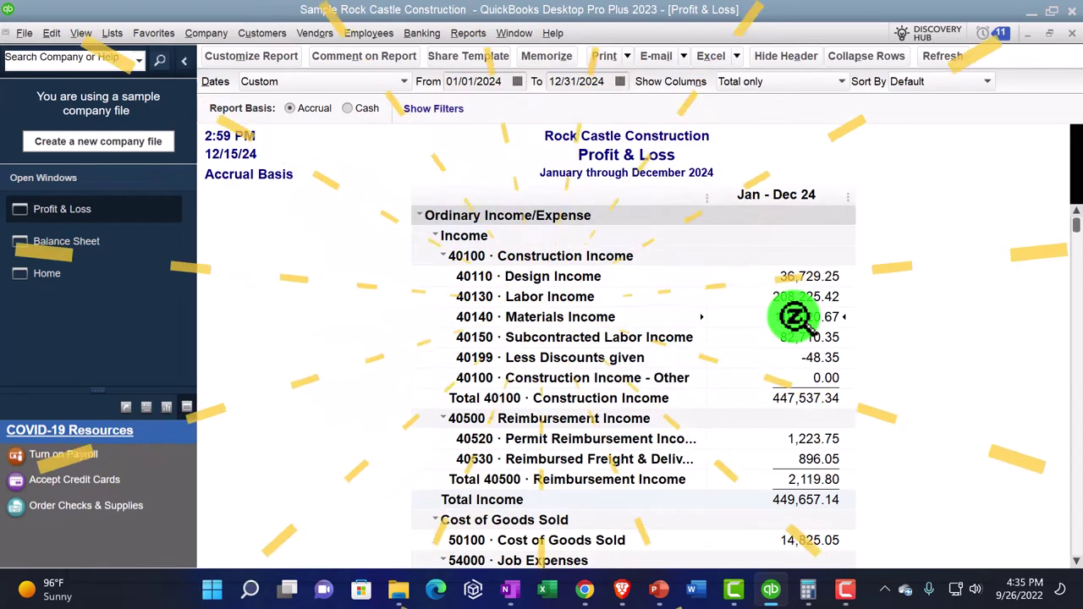
Review the Sales Tax Payable and Inventory Asset lines on the Balance Sheet.
left_click(110, 241)
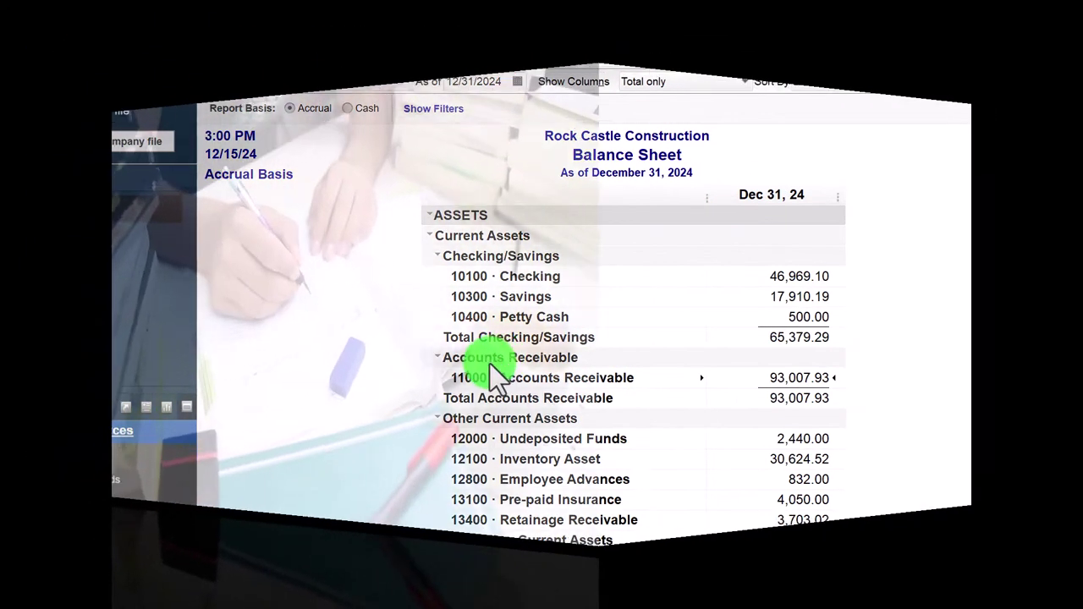
scroll(490, 373, "down", 5)
scroll(488, 374, "down", 8)
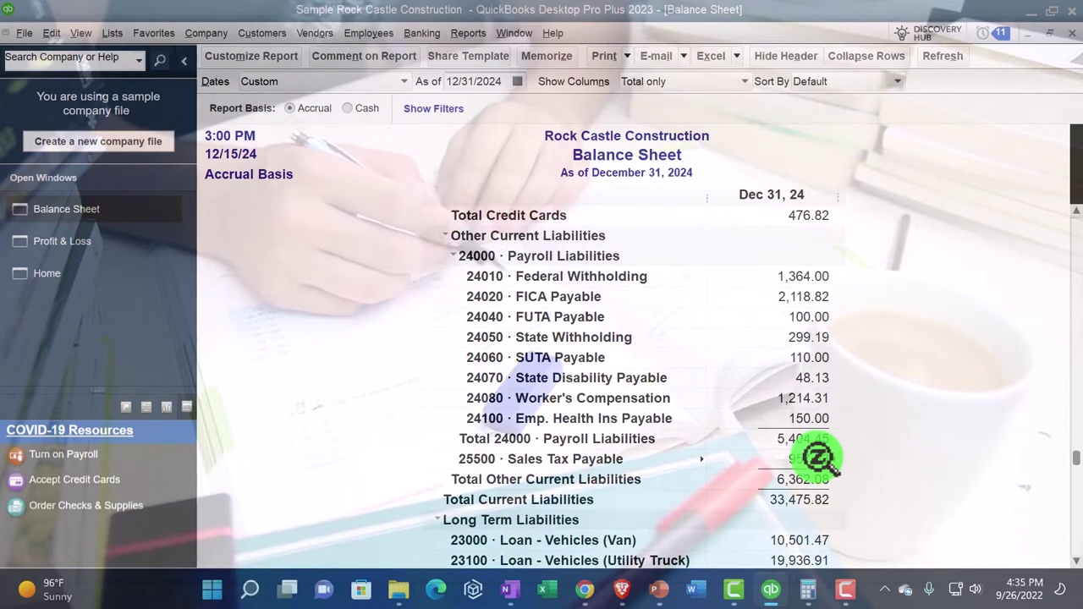
scroll(818, 458, "up", 15)
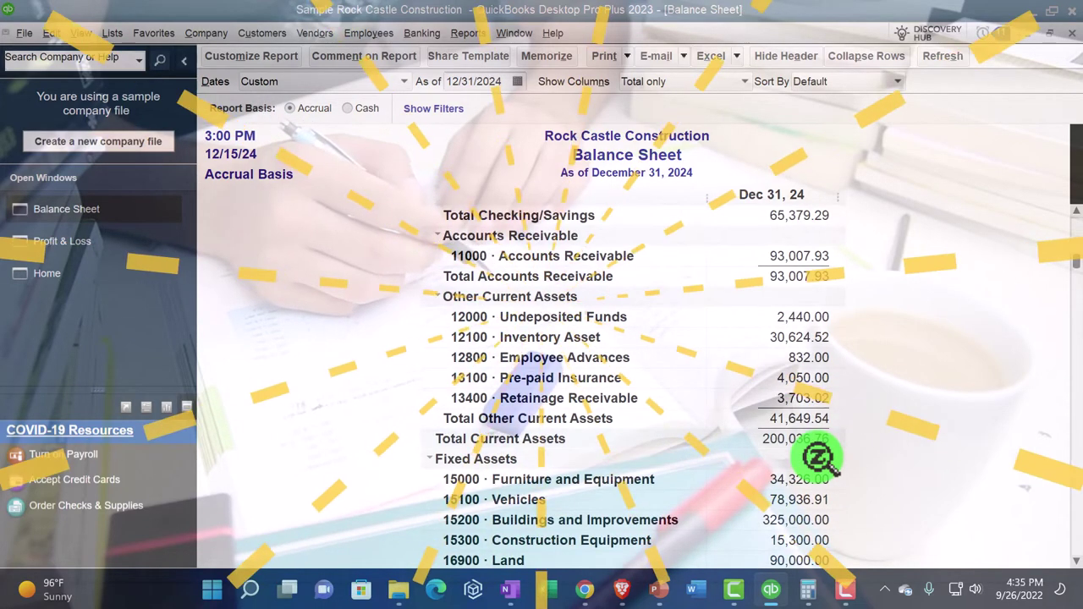
scroll(817, 458, "up", 2)
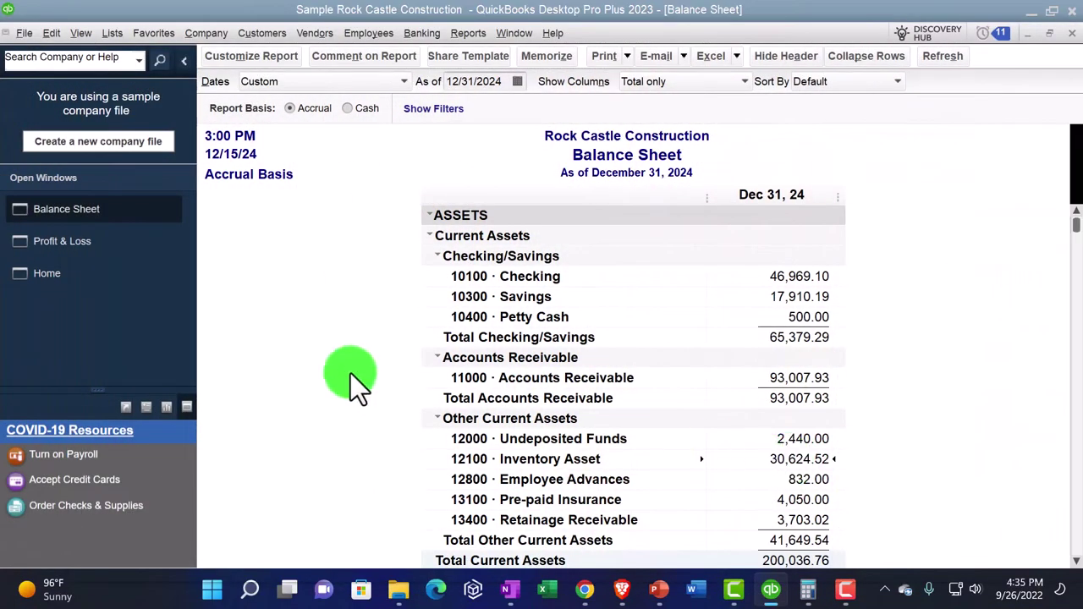
Check the Cost of Goods Sold line on the Profit & Loss and return to the Balance Sheet's Accounts Receivable.
left_click(93, 250)
scroll(447, 386, "down", 2)
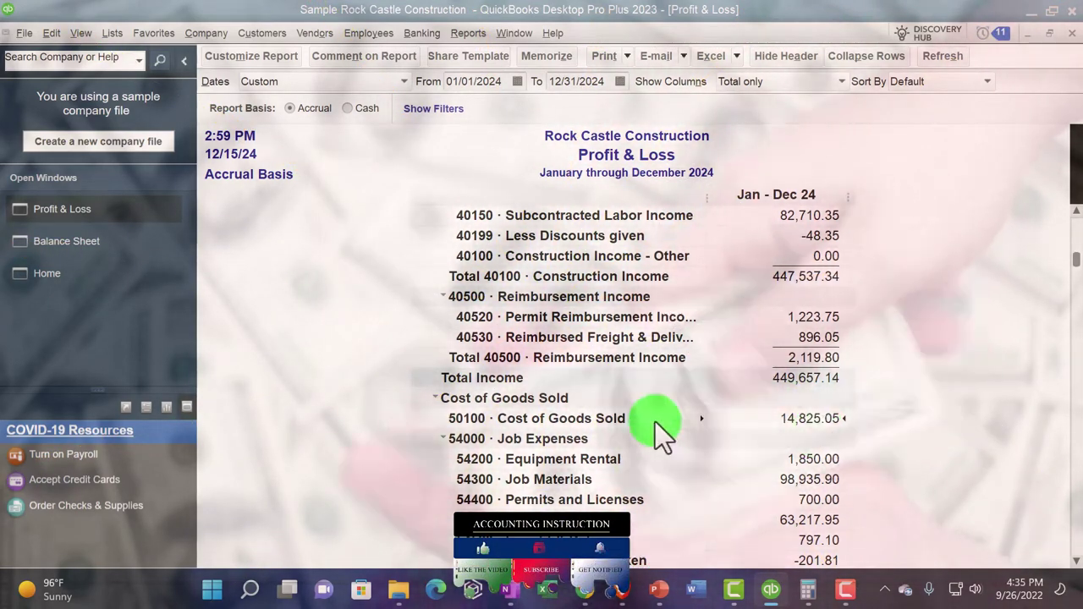
left_click(76, 243)
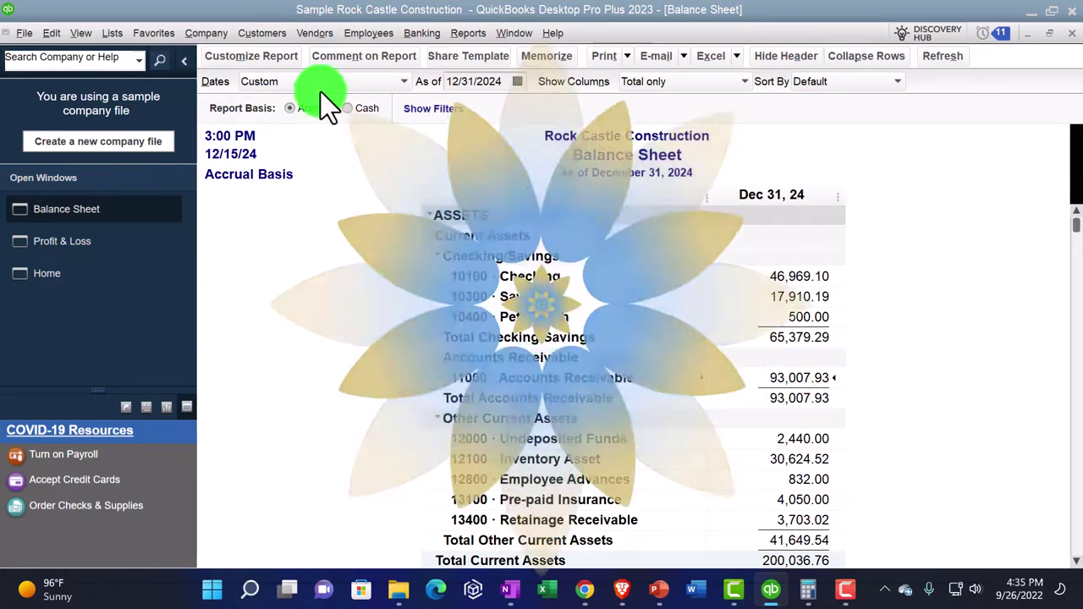
Open the Customer Center and view the transactions of Babcock's Music Shop.
left_click(208, 31)
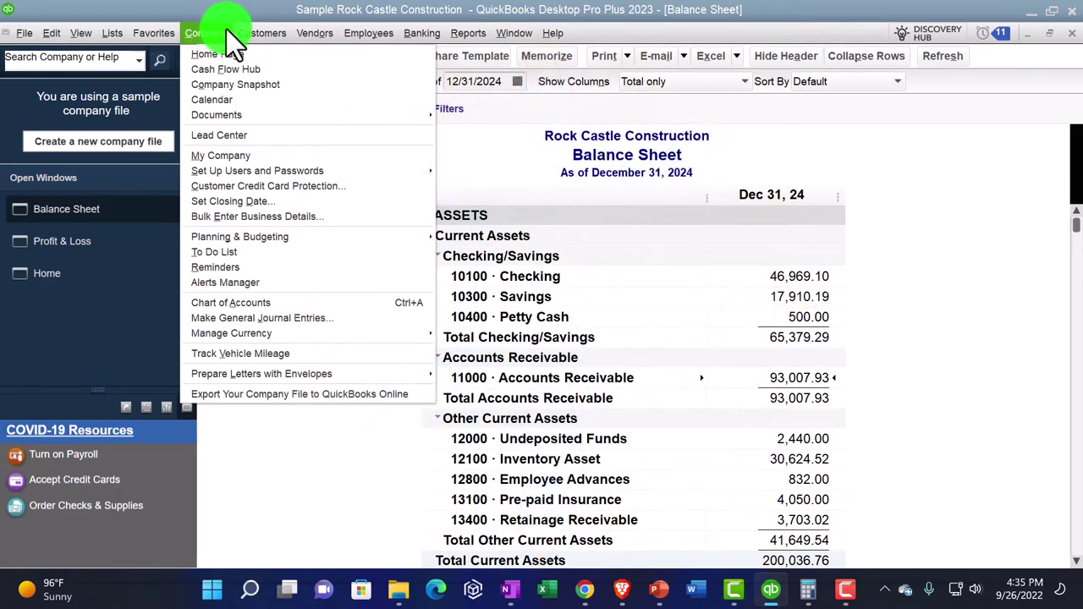
left_click(244, 31)
left_click(252, 53)
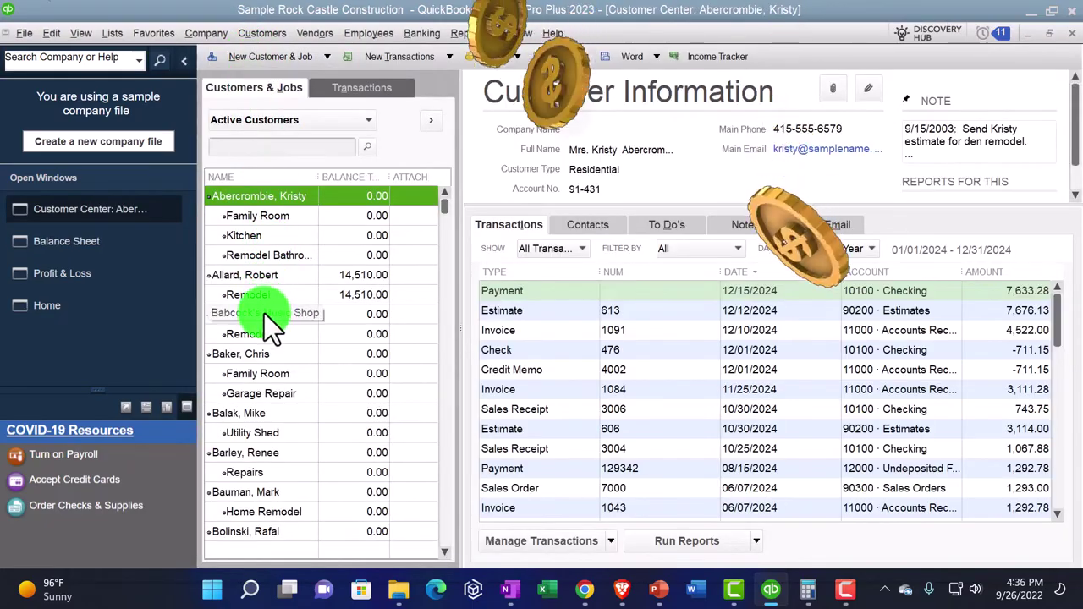
left_click(264, 313)
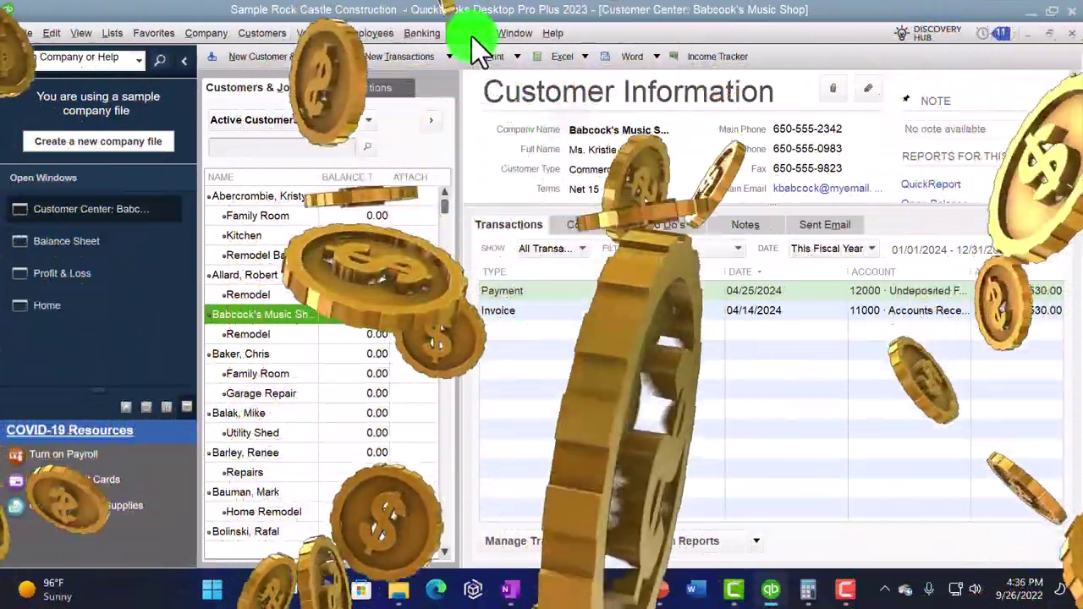
Run the Customer Balance Detail report, review it through to the total, and compare it with Accounts Receivable on the Balance Sheet.
left_click(471, 37)
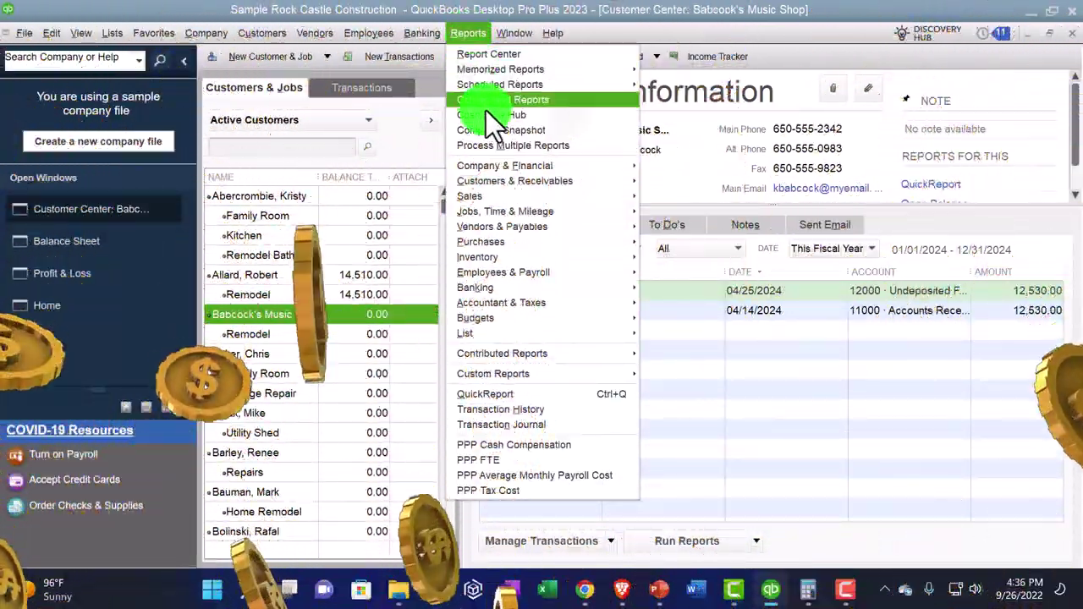
mouse_move(516, 180)
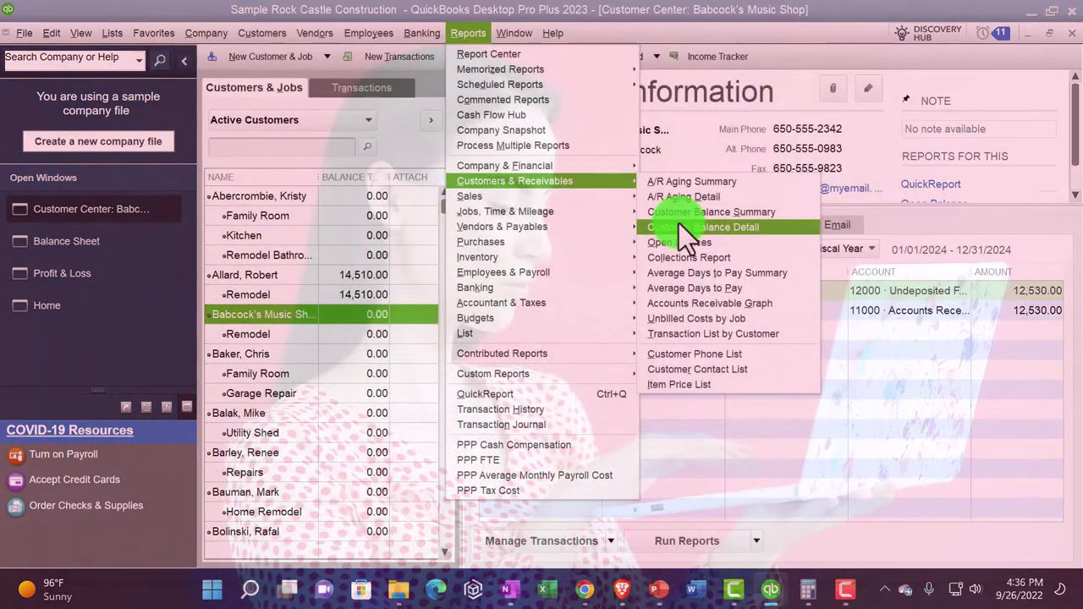
left_click(679, 223)
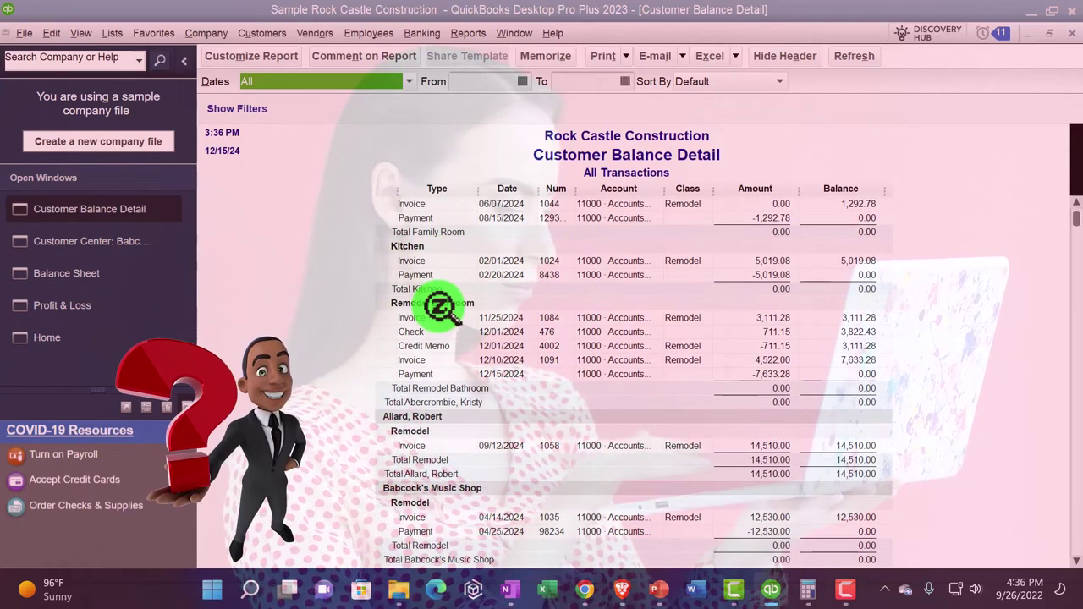
scroll(439, 308, "down", 6)
scroll(440, 308, "down", 20)
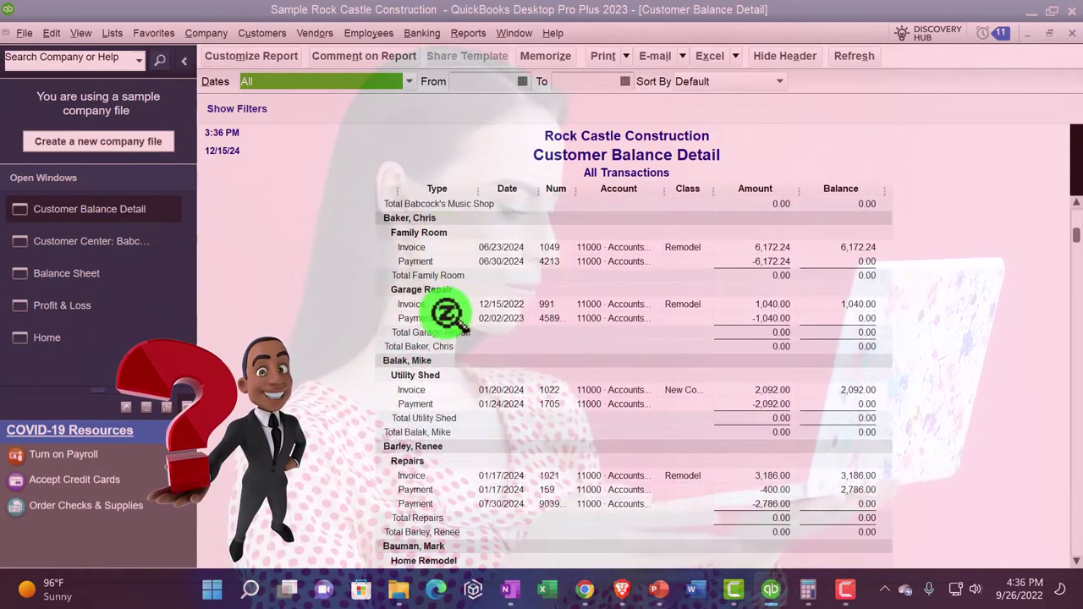
scroll(768, 364, "down", 2)
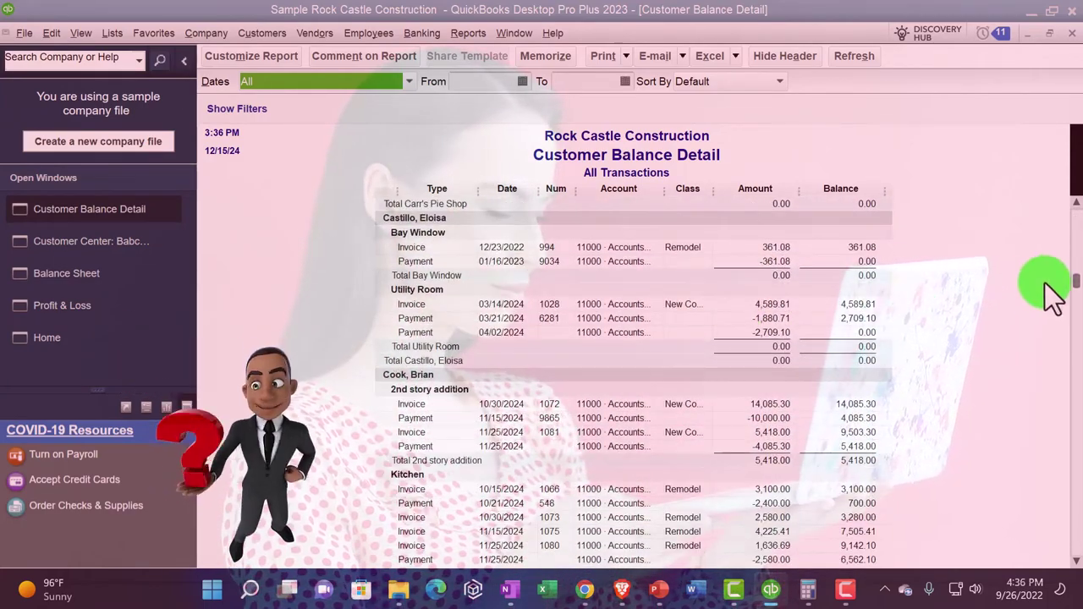
left_click_drag(1073, 292, 819, 539)
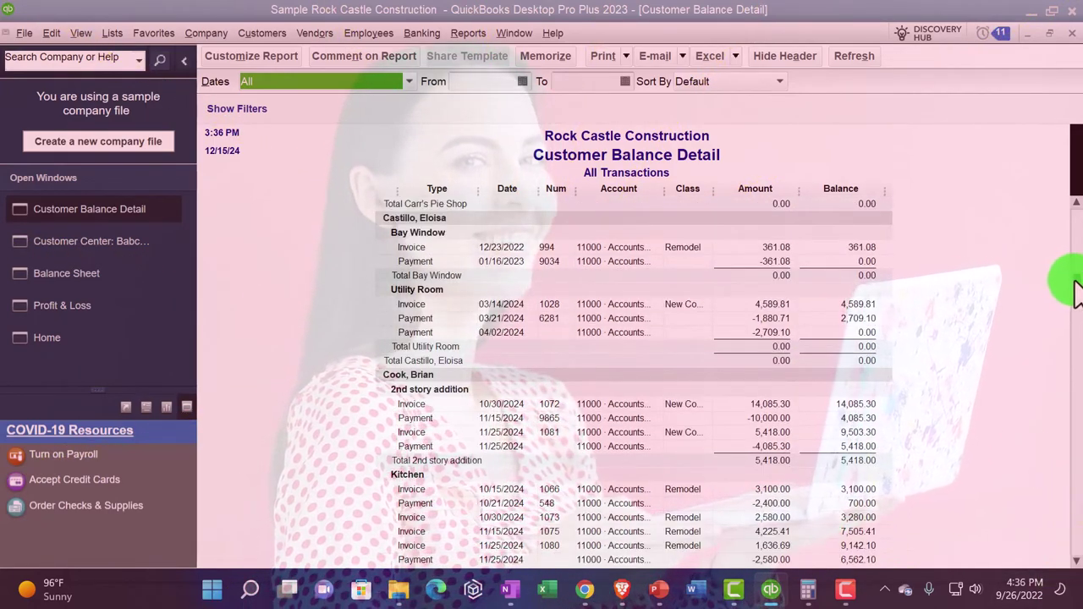
left_click_drag(1073, 288, 1078, 550)
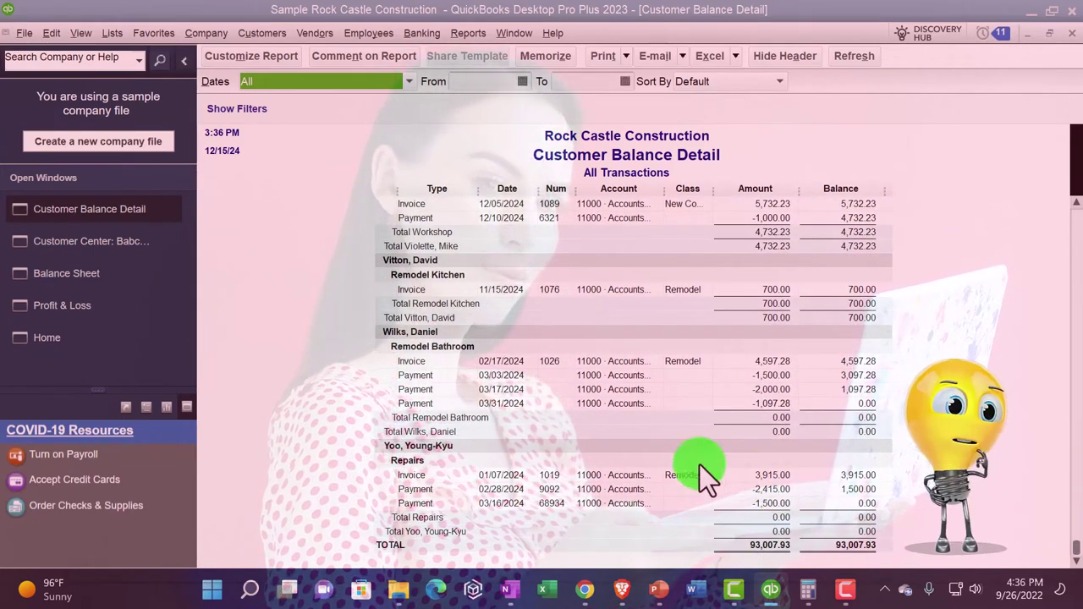
left_click(100, 275)
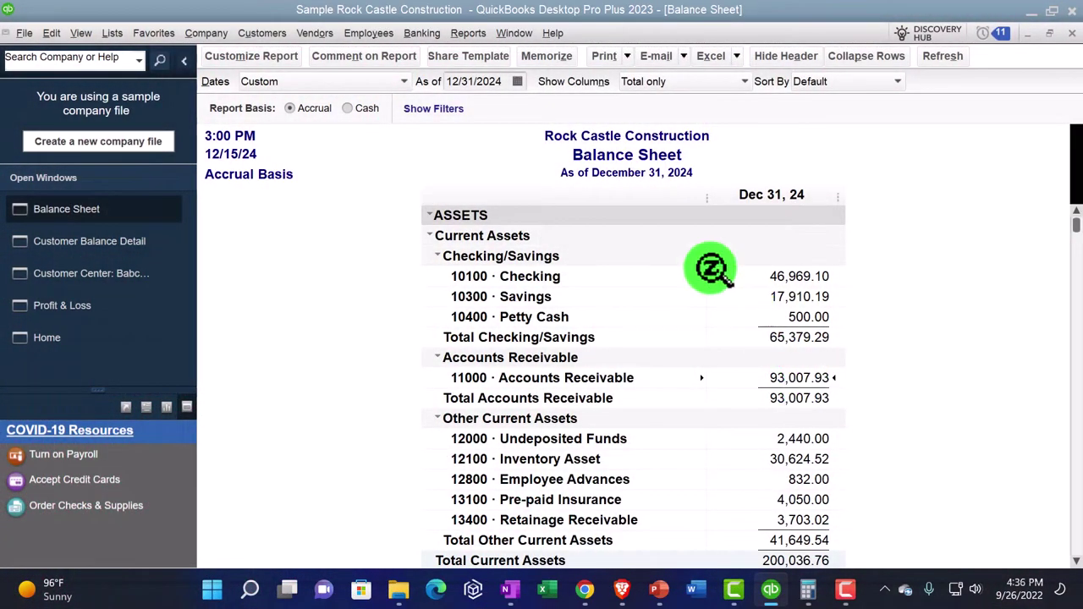
Run the A/R Aging Summary report and review it against the Accounts Receivable balance on the Balance Sheet.
left_click(468, 34)
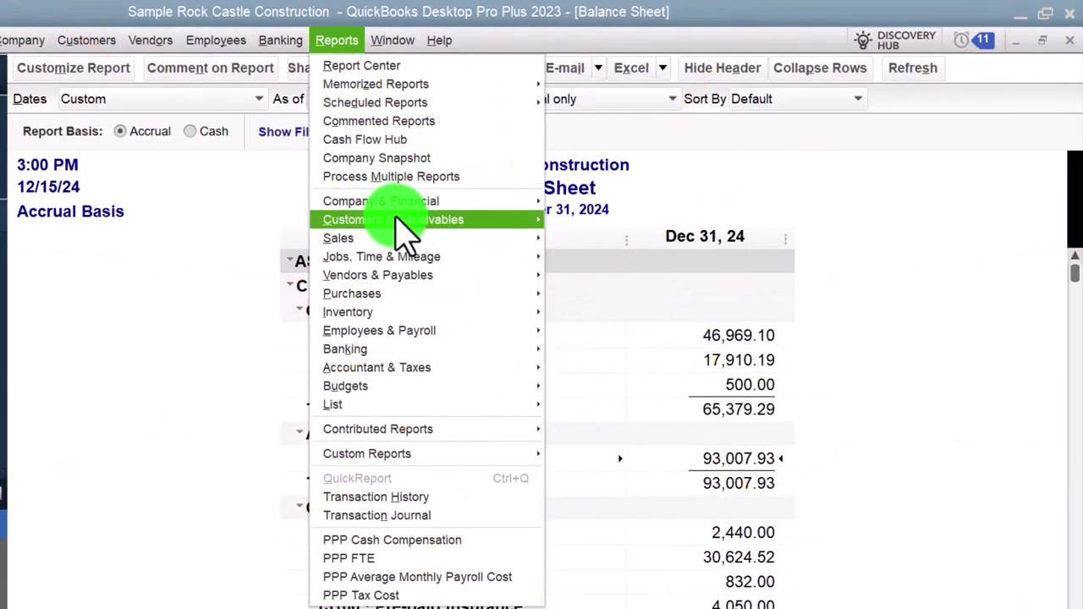
mouse_move(405, 224)
left_click(576, 224)
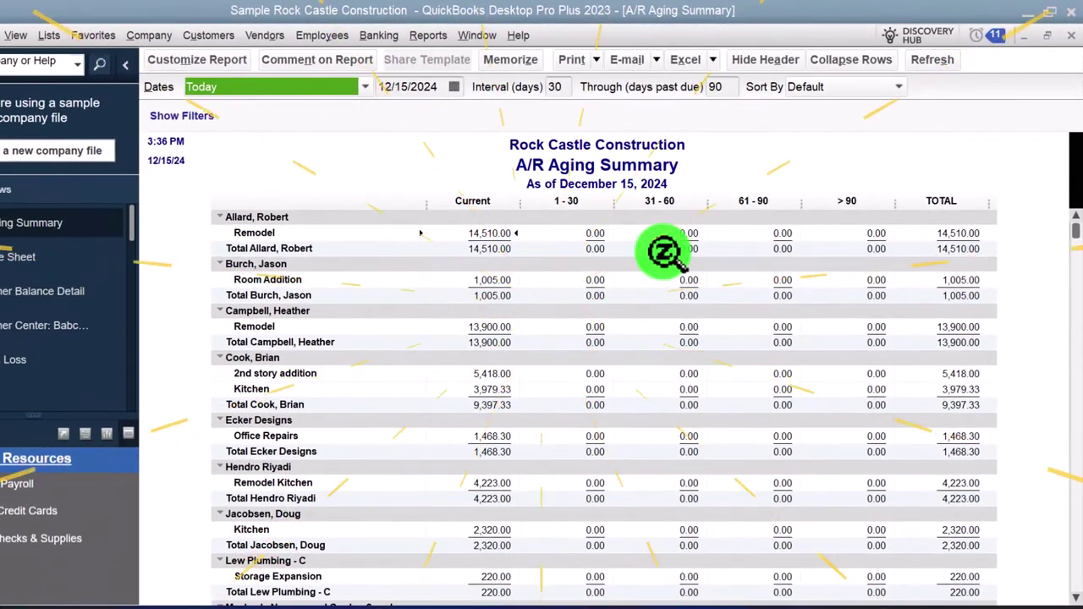
scroll(664, 251, "down", 8)
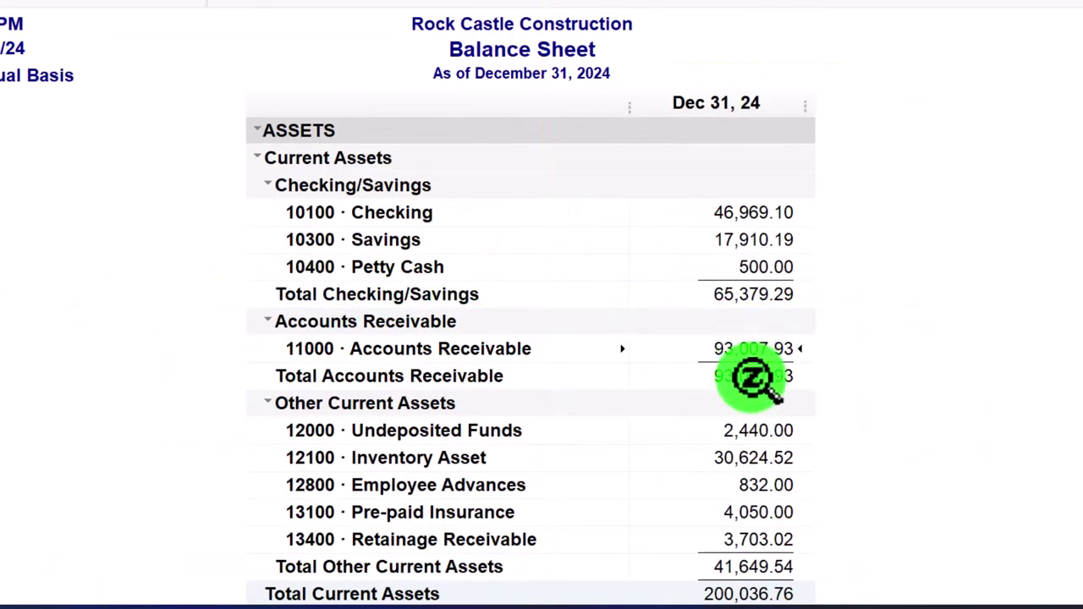
scroll(753, 379, "down", 3)
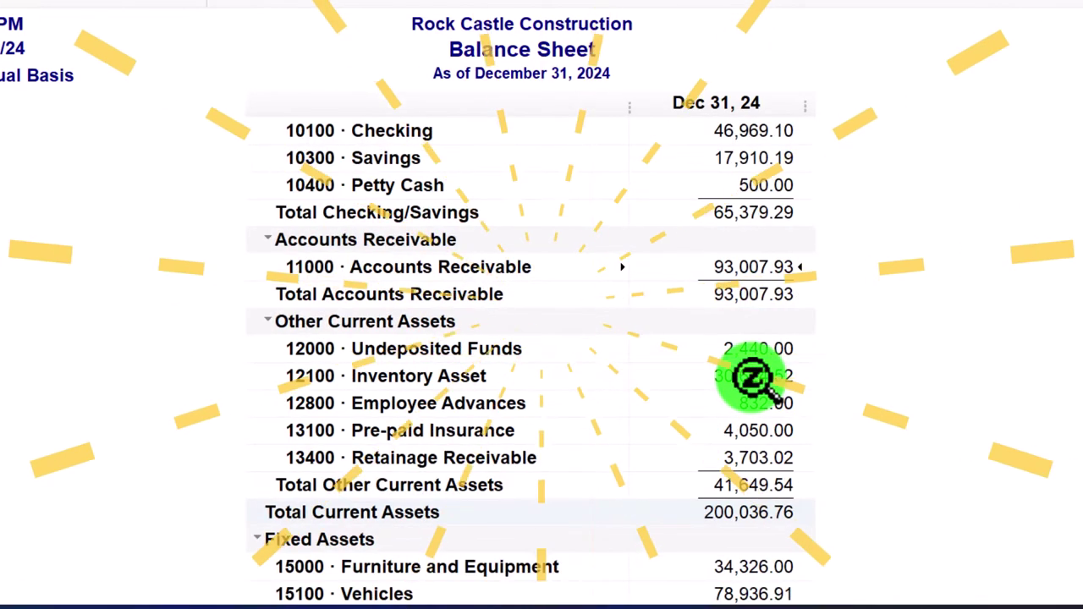
Run the Inventory Valuation Summary report and compare its total asset value with Inventory Asset on the Balance Sheet.
scroll(753, 379, "up", 3)
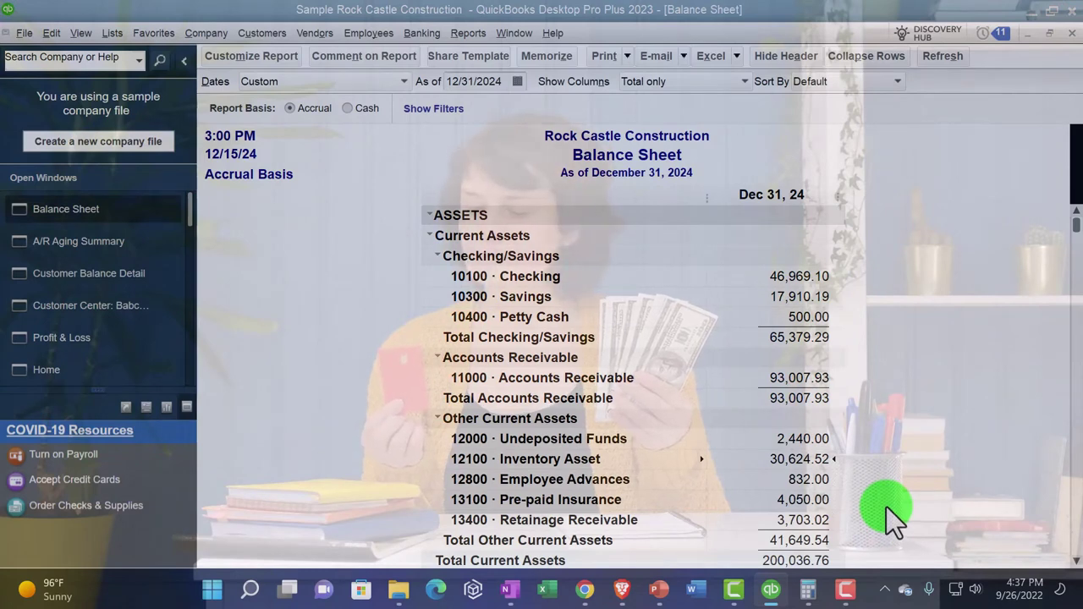
left_click(468, 33)
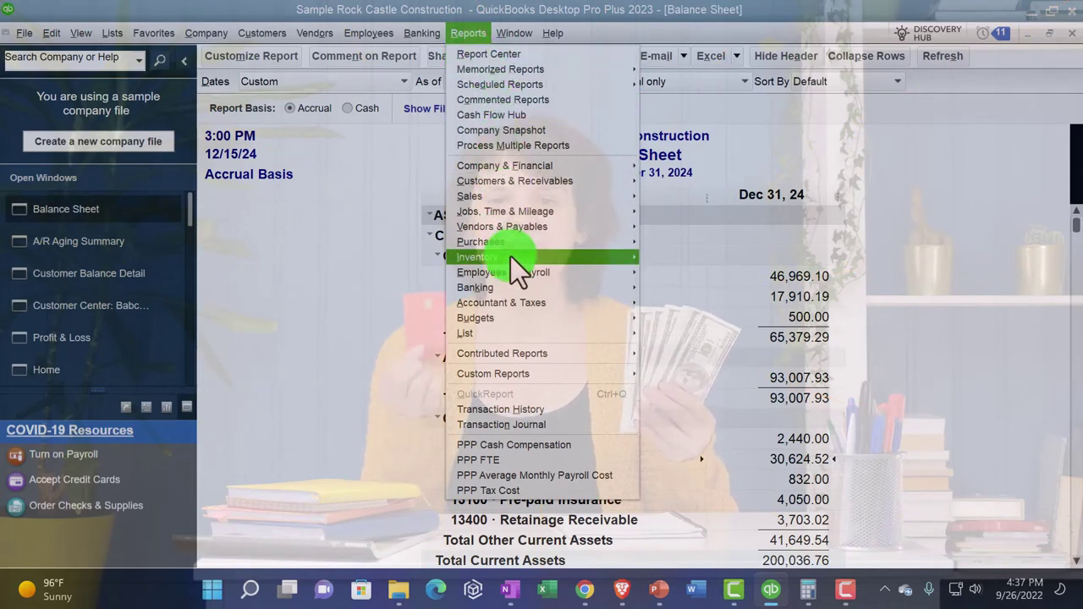
left_click(674, 258)
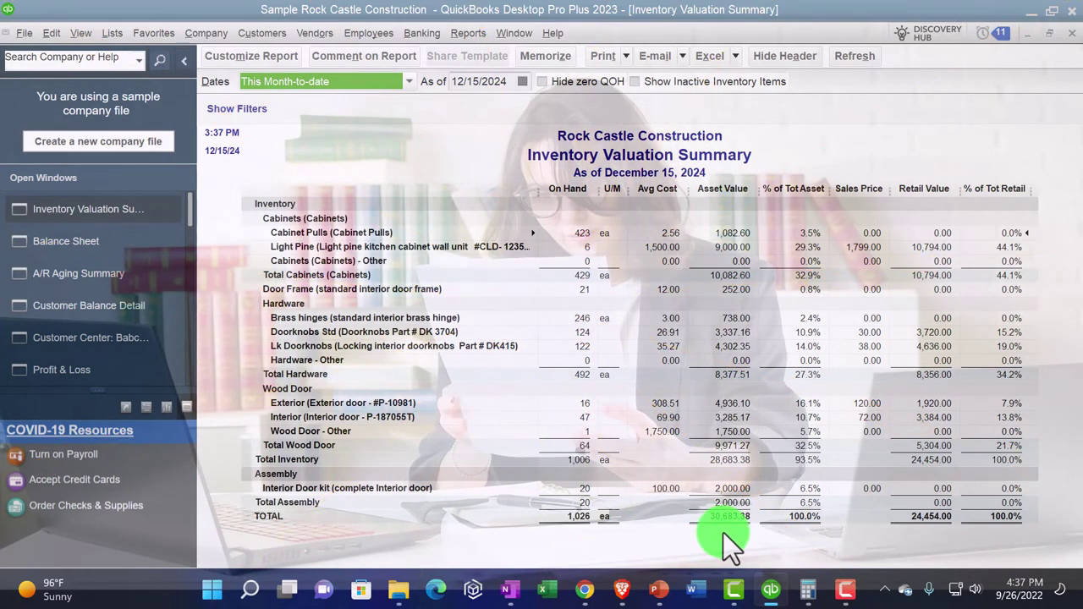
left_click(85, 243)
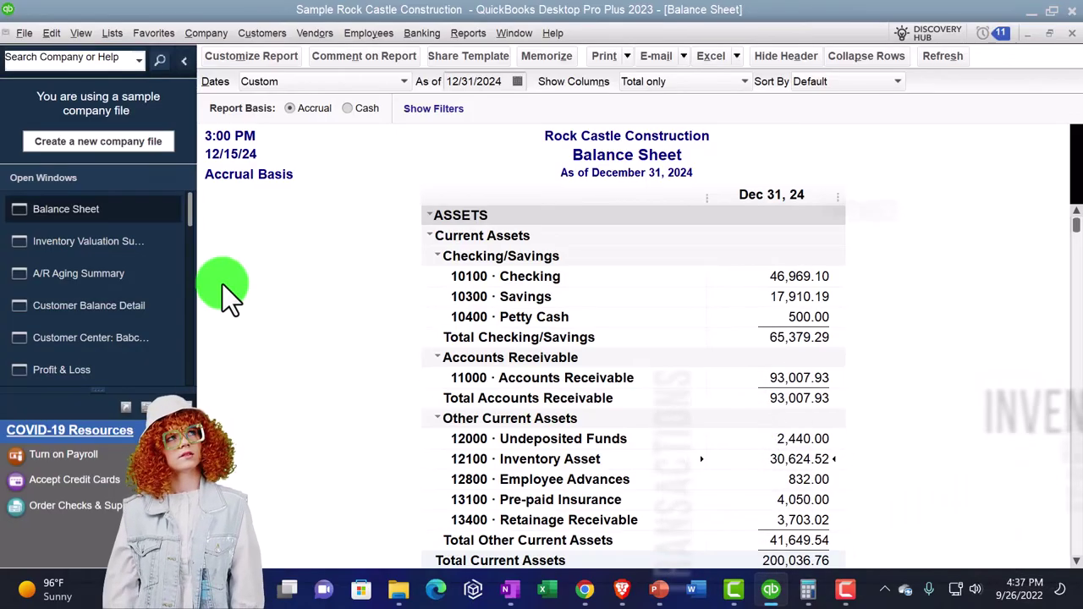
Set the Inventory Valuation Summary's as-of date to 12/31/2024 and compare its total asset value with the Balance Sheet's Inventory Asset.
left_click(90, 242)
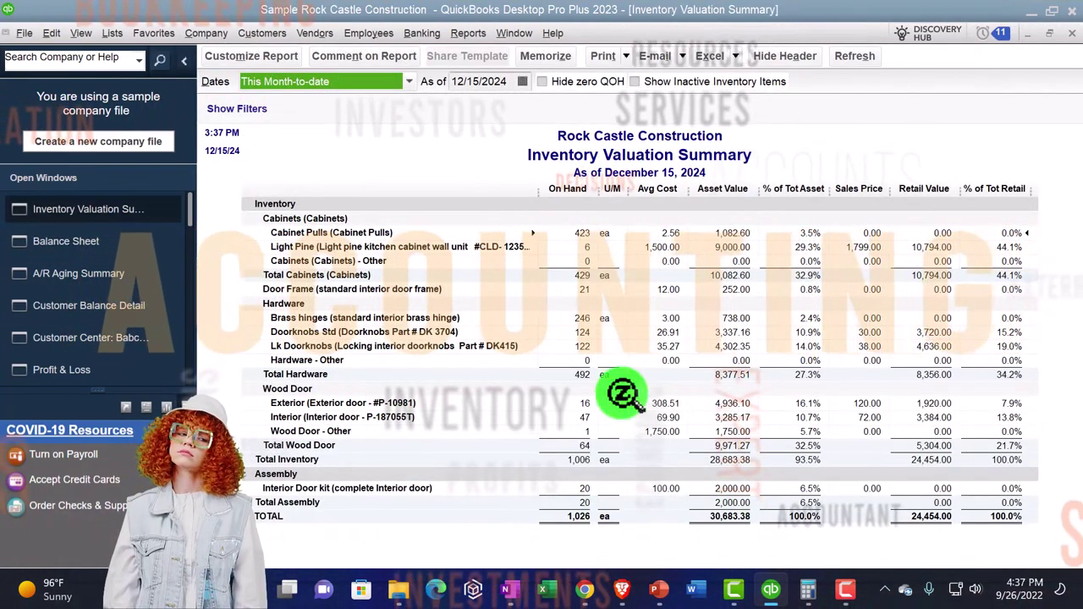
left_click(507, 81)
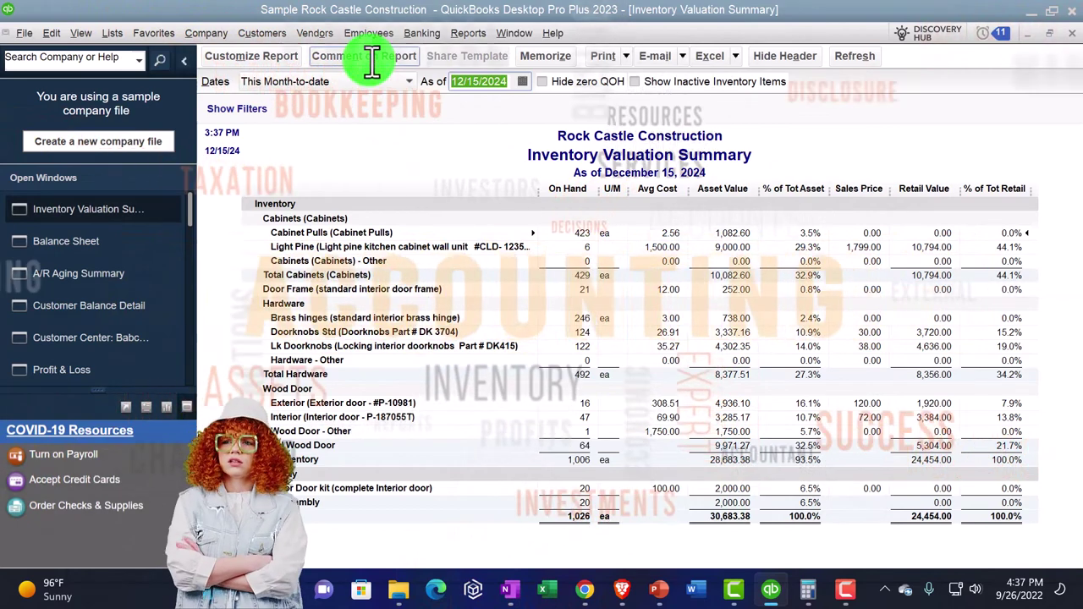
type("12312")
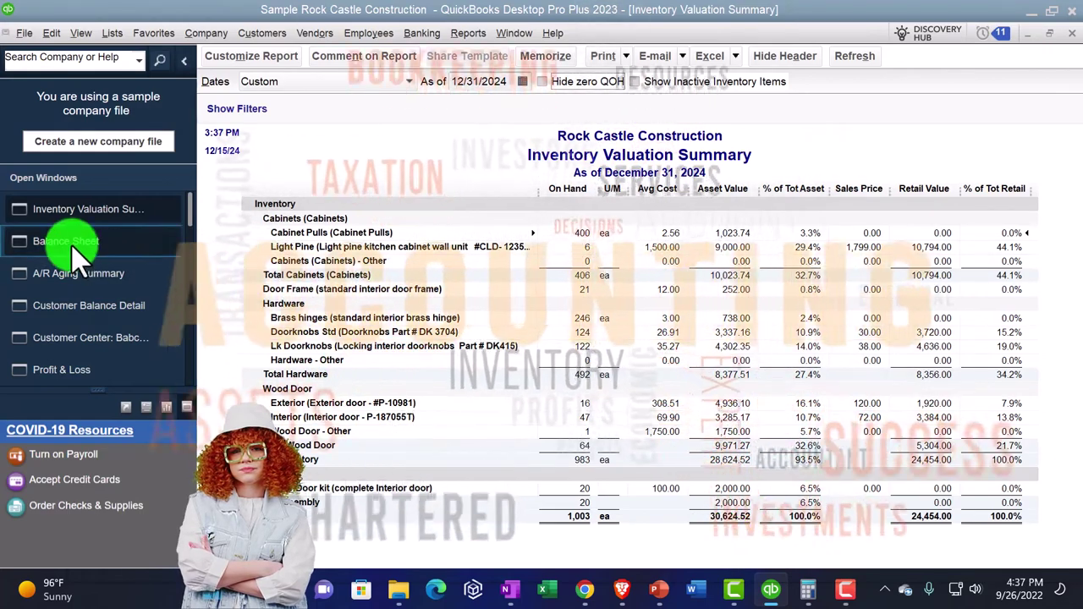
left_click(73, 246)
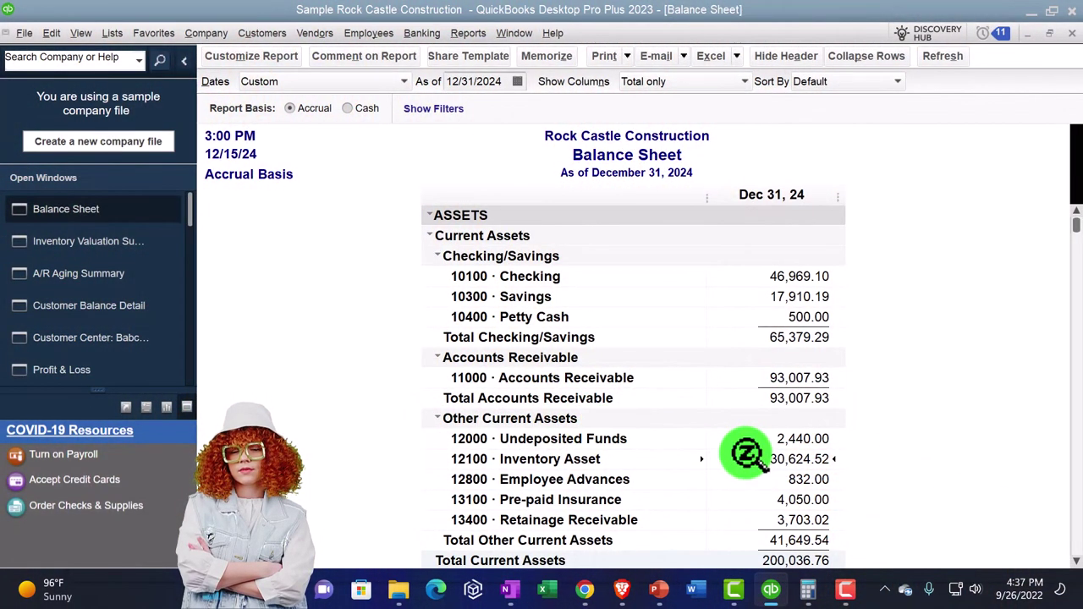